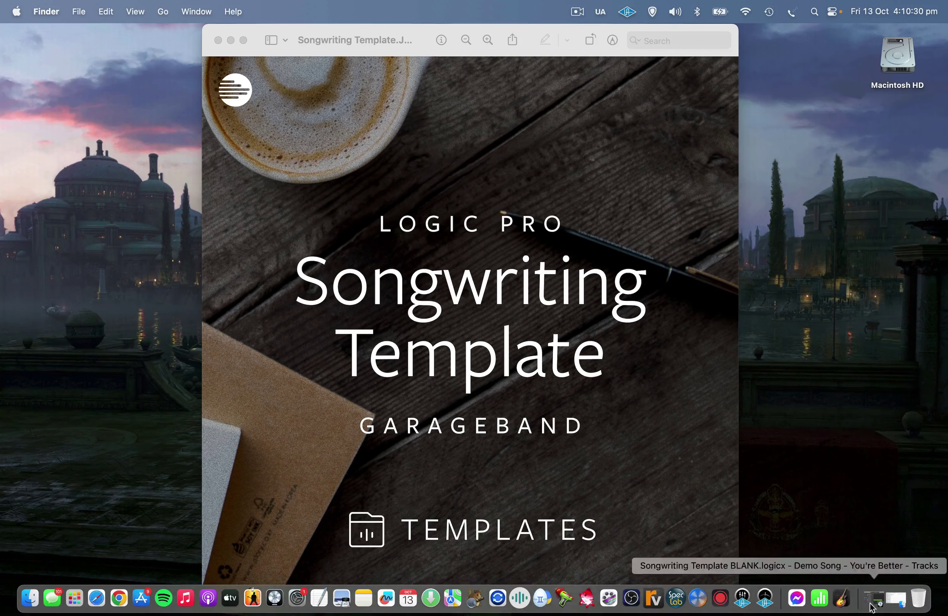
# - Restore the Project Templates window and expand the Songwriting Template, Garageband and Logic Pro folders
pyautogui.click(895, 599)
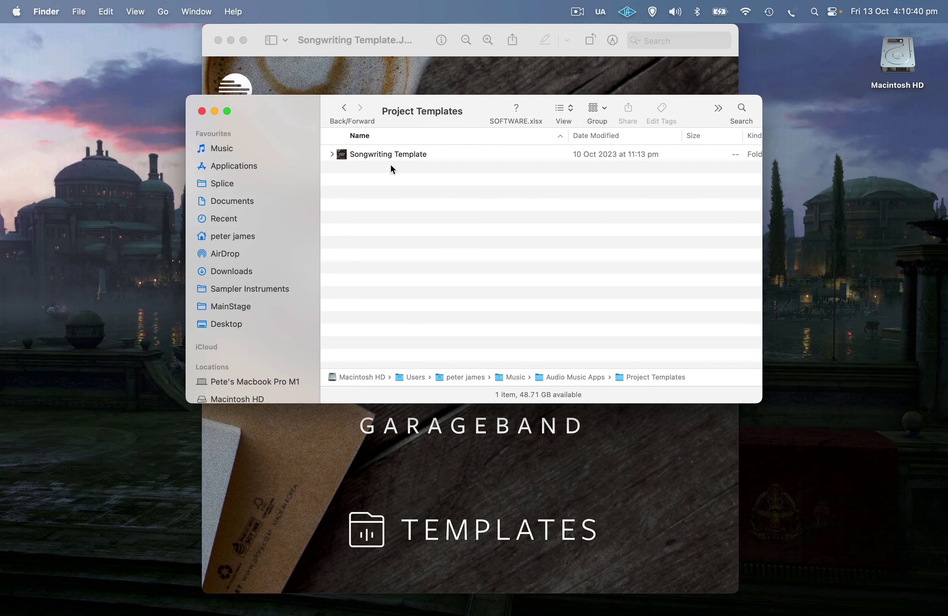
pyautogui.click(387, 153)
pyautogui.keyDown('alt'); pyautogui.click(331, 154); pyautogui.keyUp('alt')
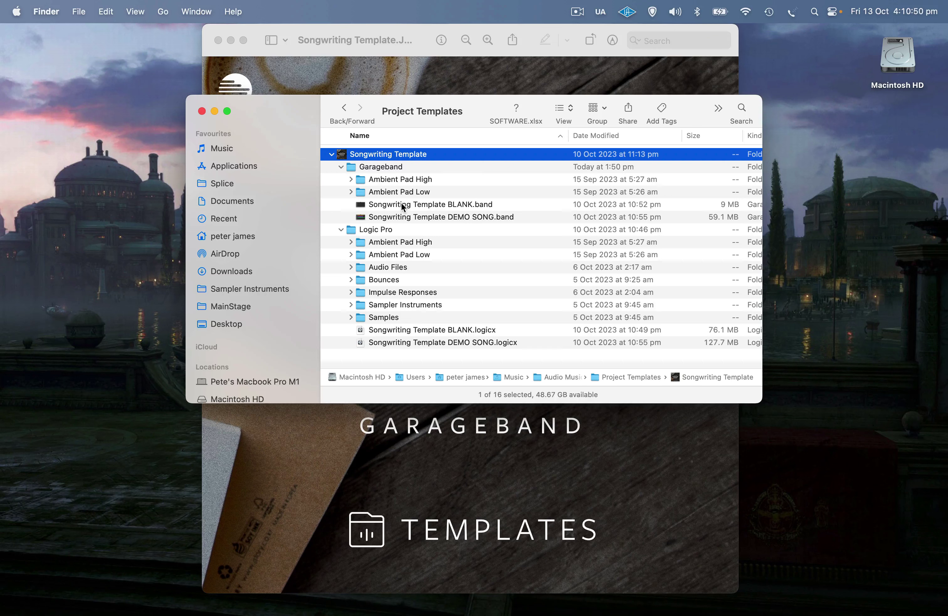
pyautogui.click(388, 168)
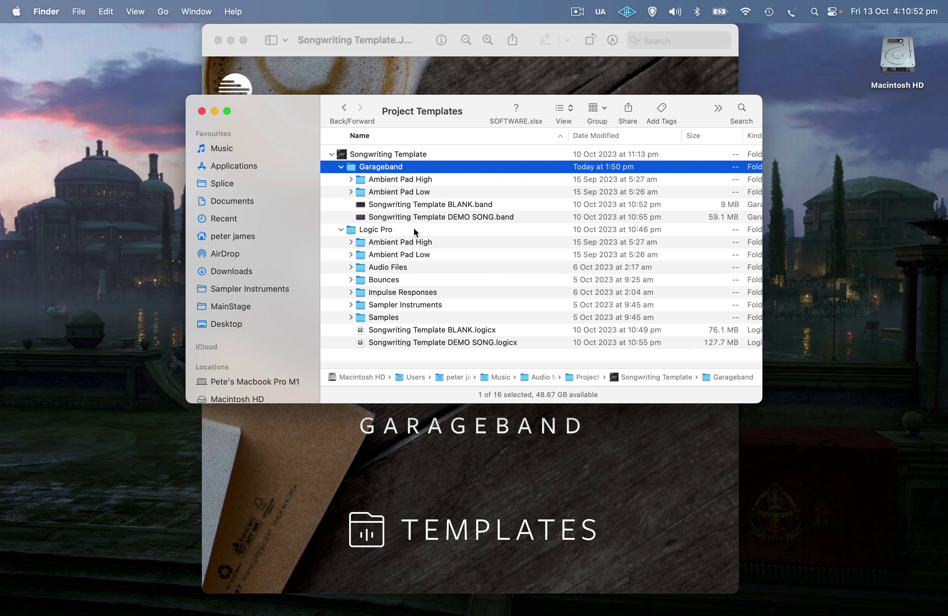
pyautogui.click(382, 231)
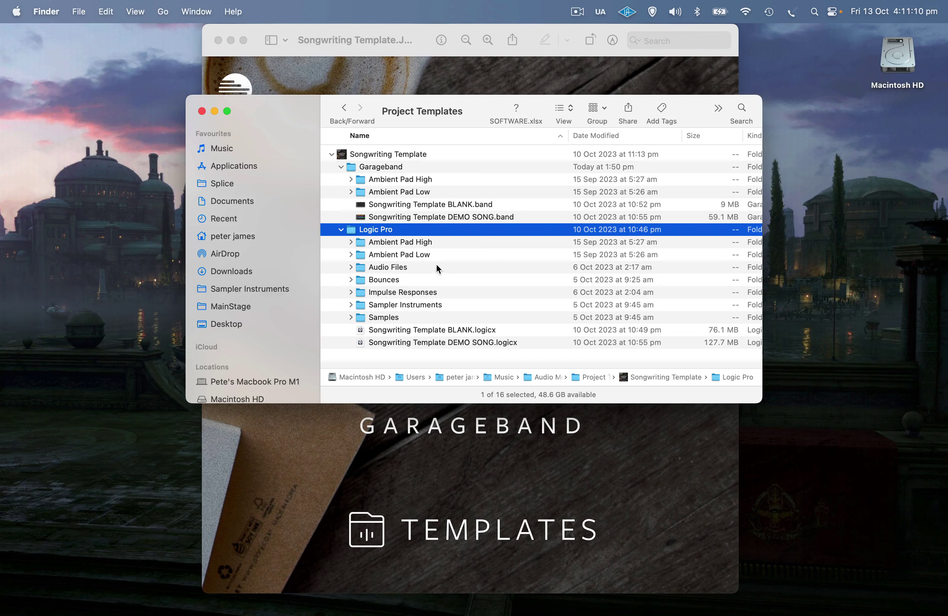
# - Compare the Songwriting Template BLANK.logicx and DEMO SONG.logicx projects, settling on BLANK
pyautogui.click(447, 330)
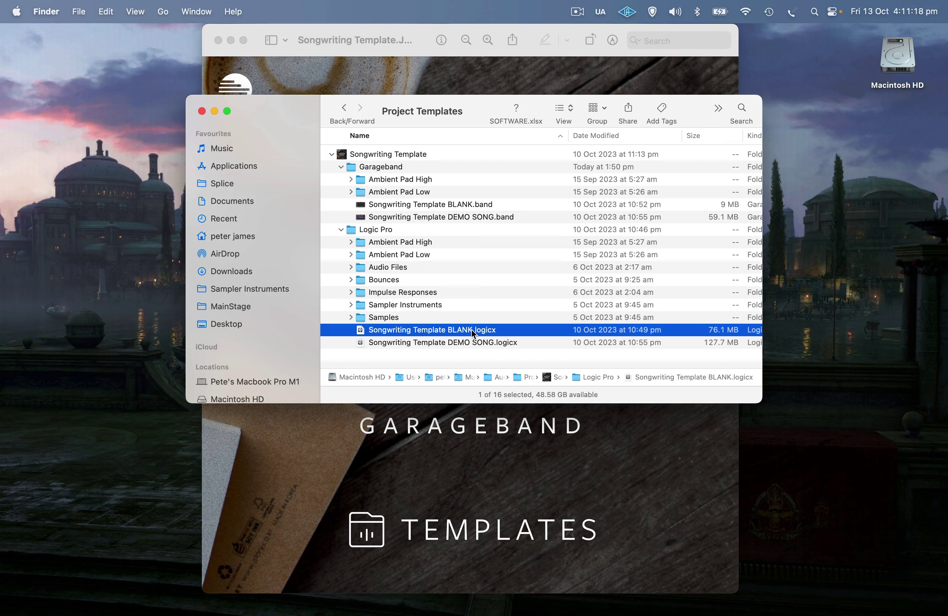
pyautogui.click(473, 341)
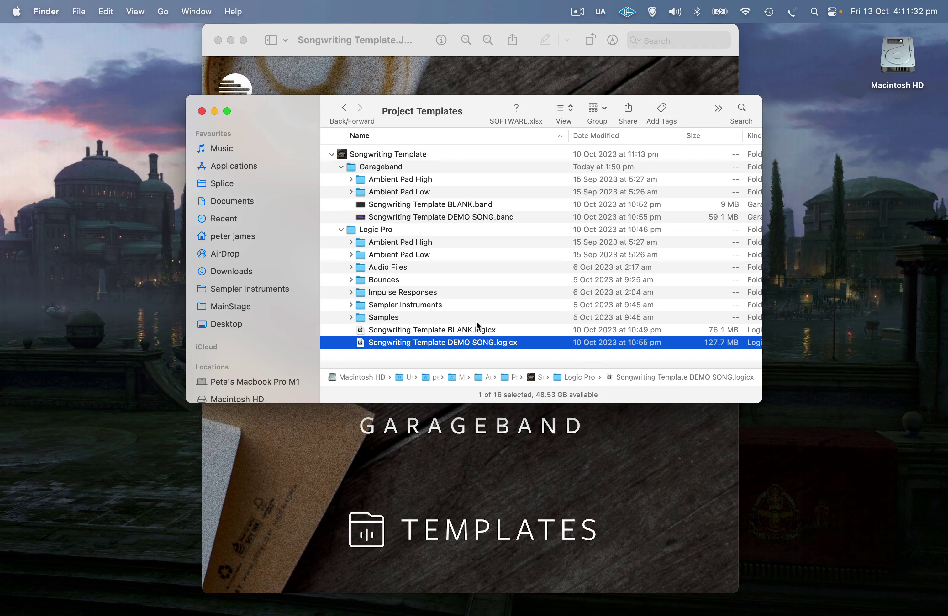
pyautogui.click(468, 331)
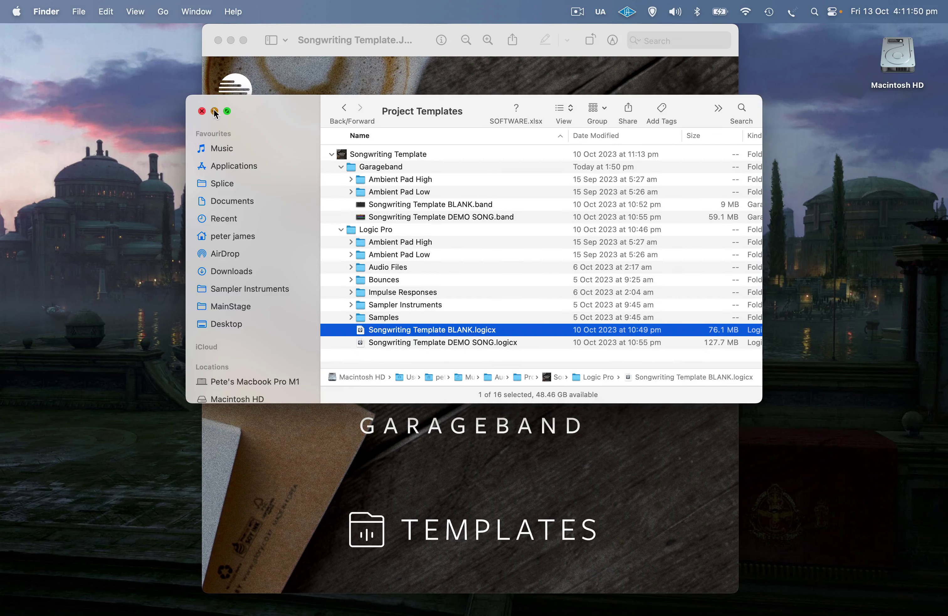
pyautogui.click(214, 111)
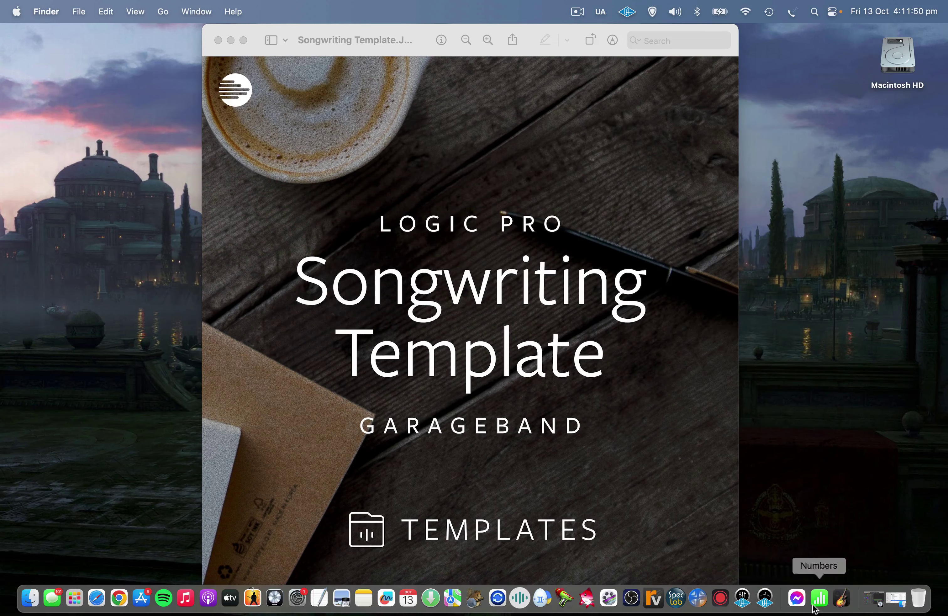
# - Back in Logic Pro, audition Backing Vocal 1 and 2, Acoustic Guitar and Piano 1
pyautogui.click(874, 601)
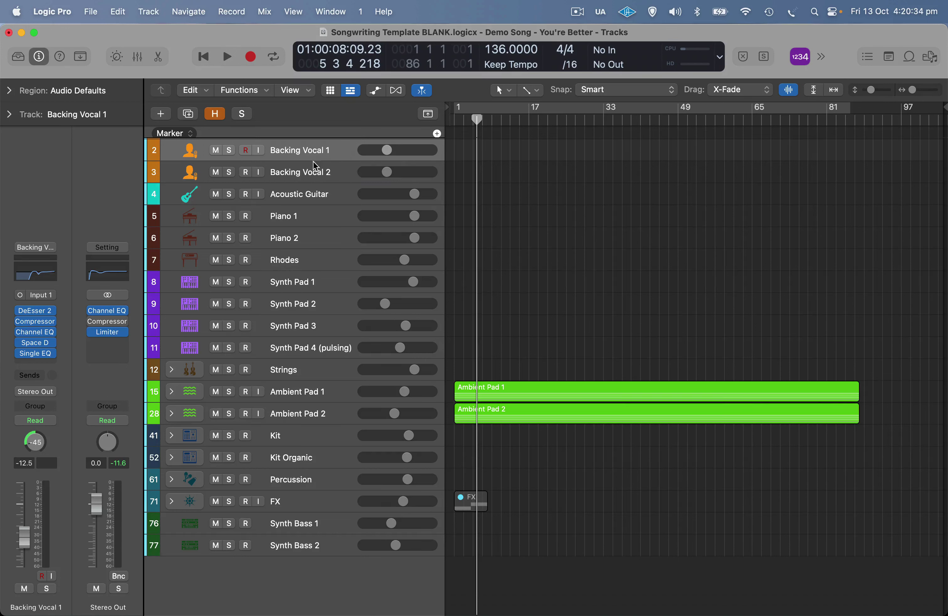
pyautogui.click(334, 178)
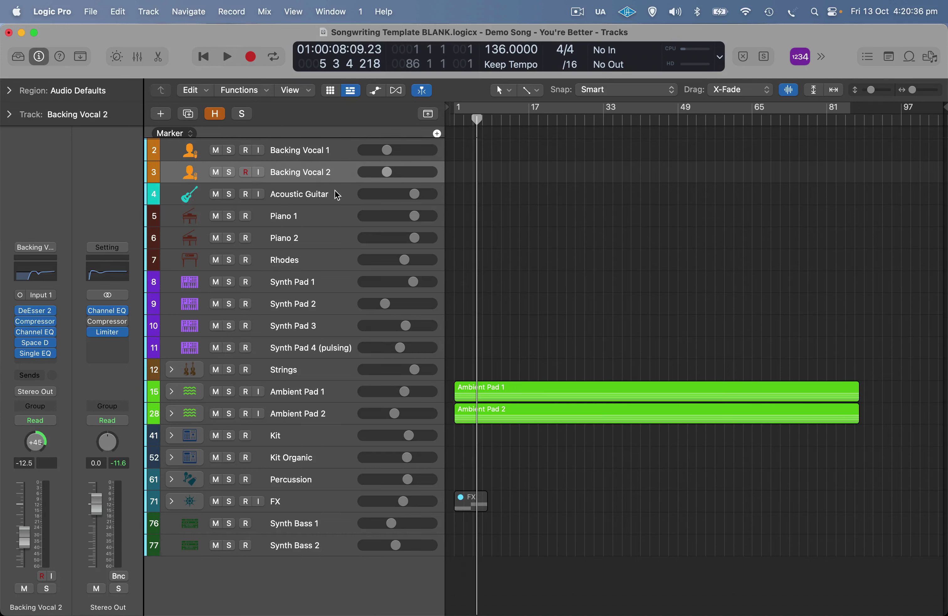
pyautogui.click(336, 192)
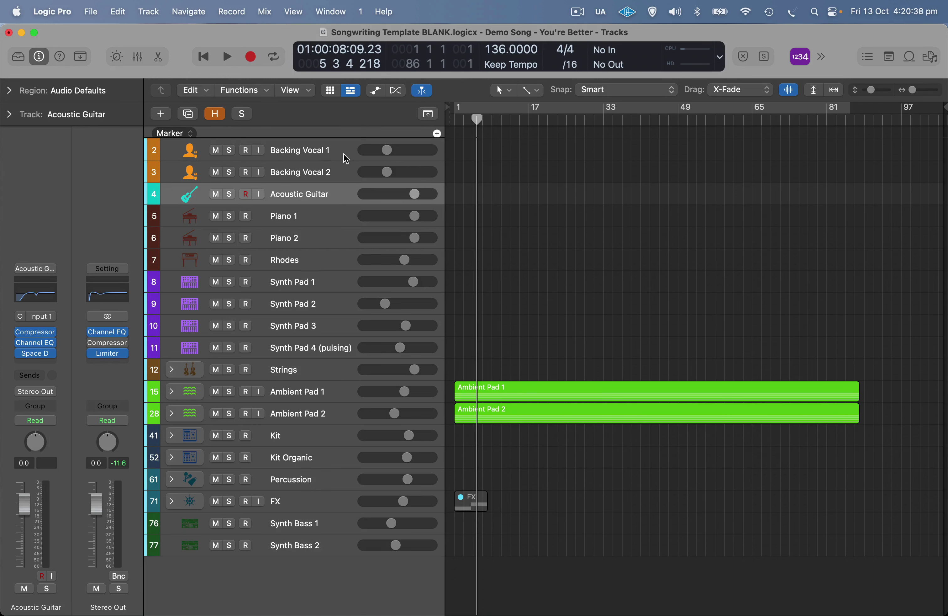
pyautogui.click(335, 152)
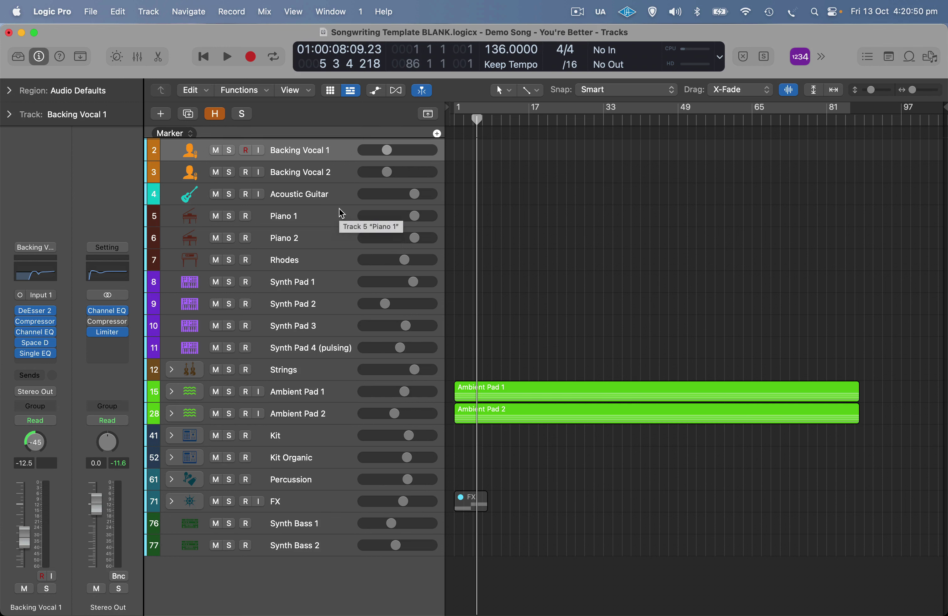
pyautogui.click(339, 197)
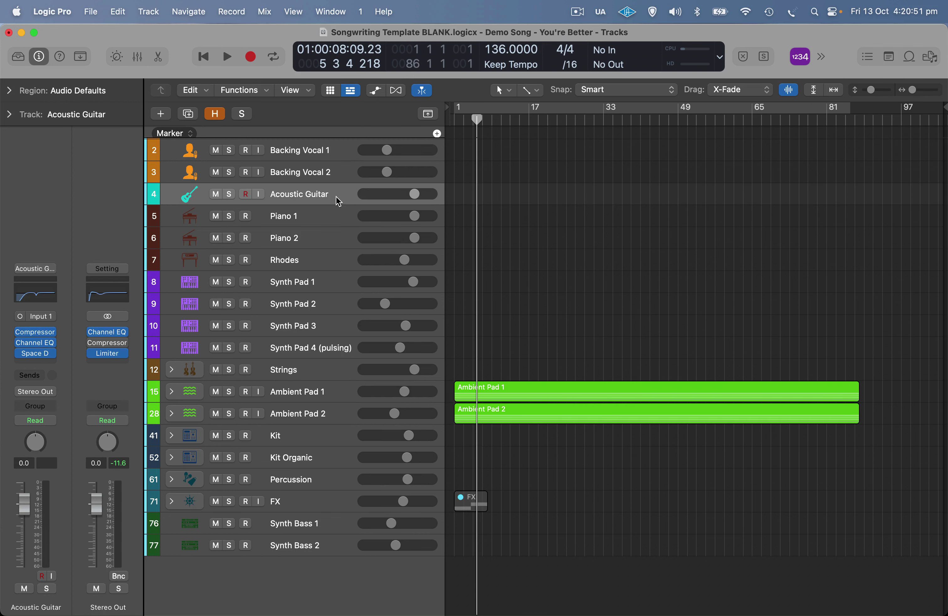
pyautogui.click(340, 219)
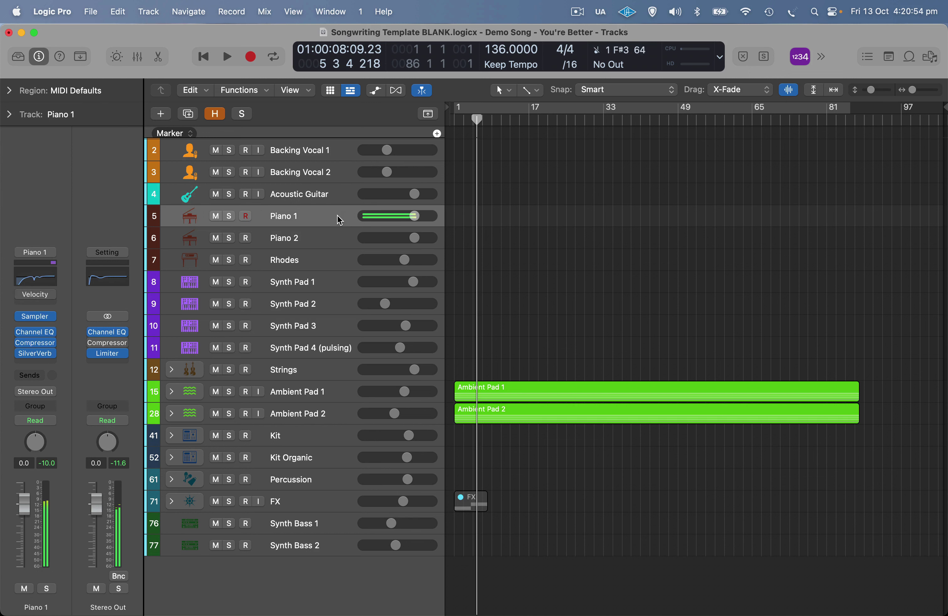
# - Audition Piano 2, Rhodes, Synth Pads 1–4 and the Strings track
pyautogui.click(328, 237)
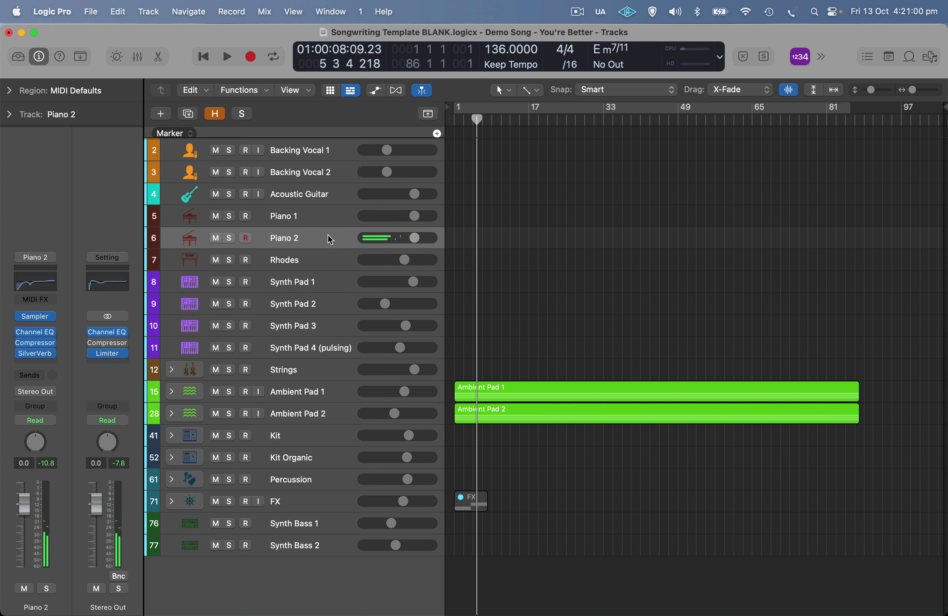
pyautogui.click(323, 261)
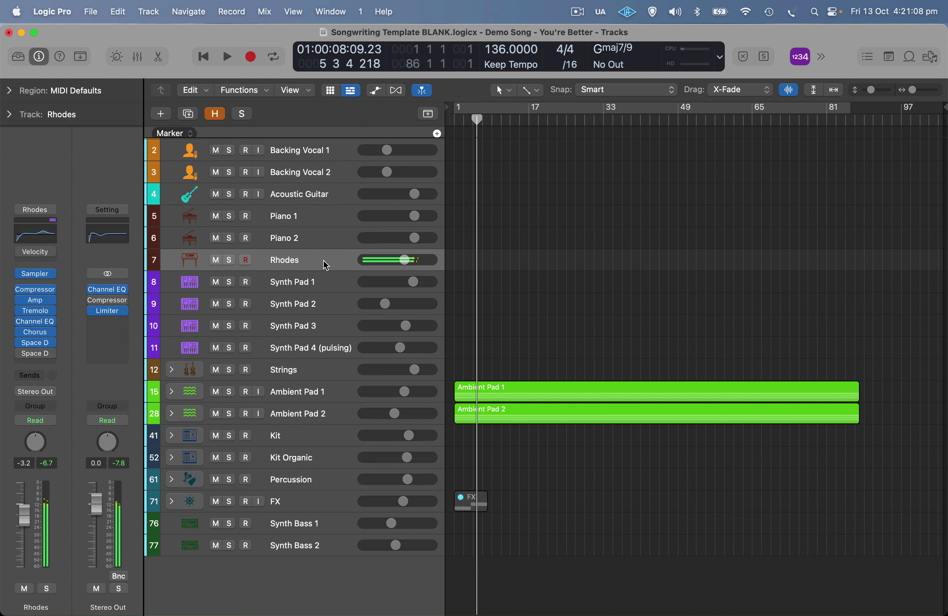
pyautogui.click(325, 288)
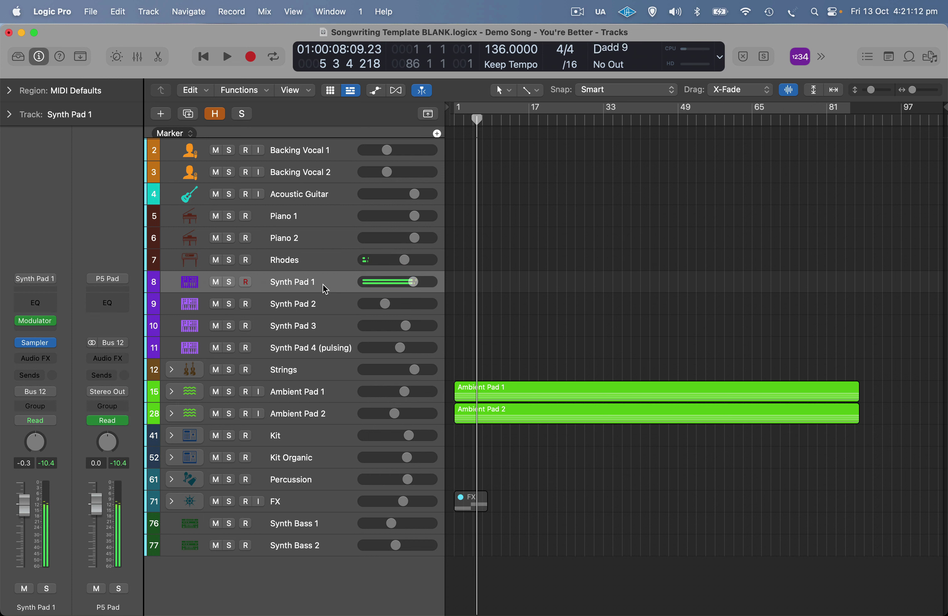
pyautogui.click(325, 298)
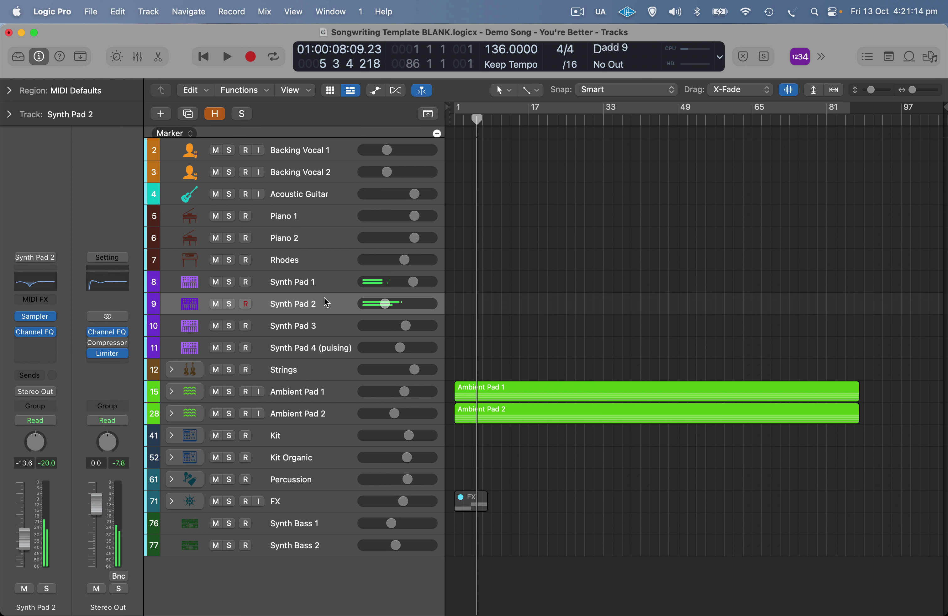
pyautogui.click(327, 319)
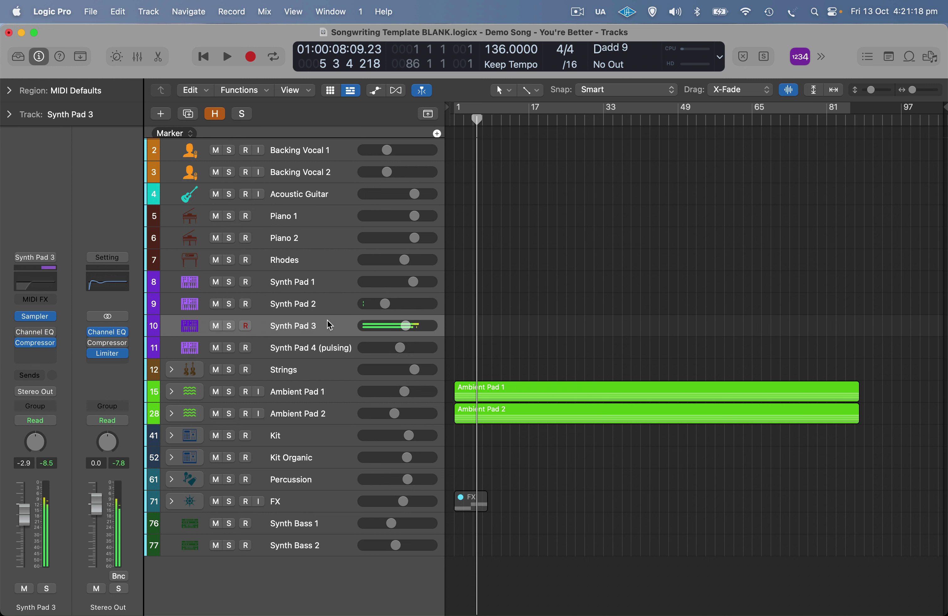
pyautogui.click(324, 339)
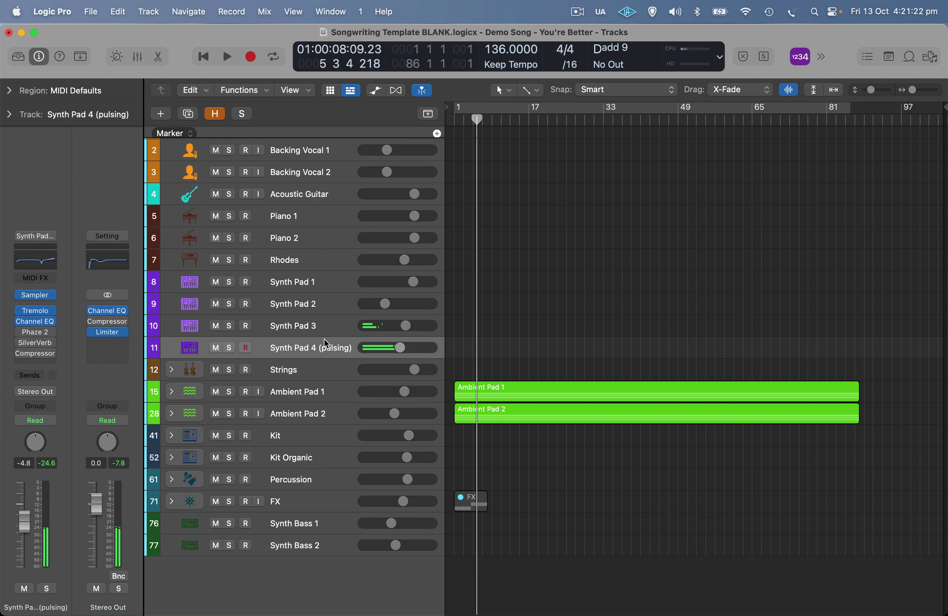
pyautogui.click(331, 372)
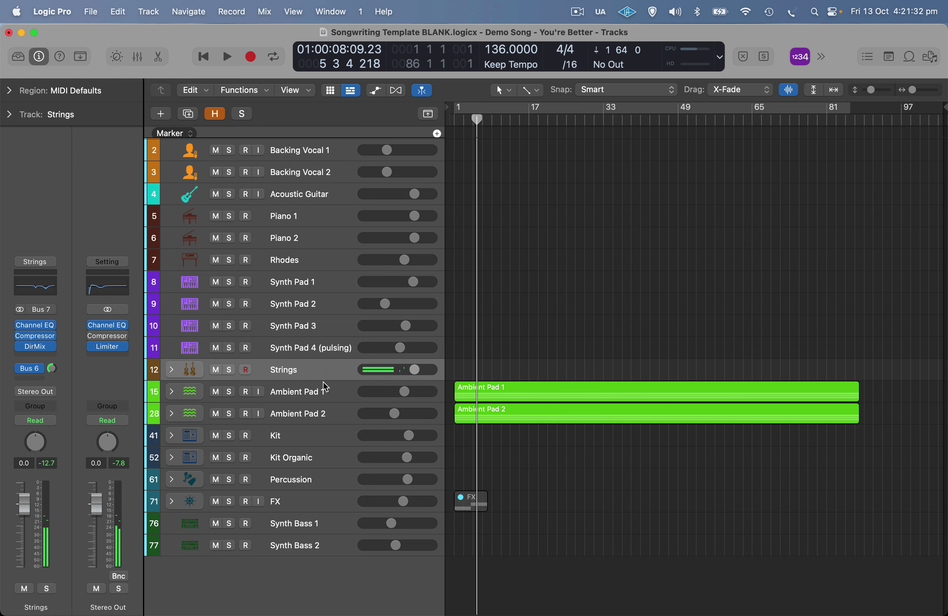
# - Expand and collapse the Ambient Pad 1 and Ambient Pad 2 per-key layer stacks
pyautogui.click(324, 389)
pyautogui.click(171, 391)
pyautogui.scroll(-8, 282, 367)
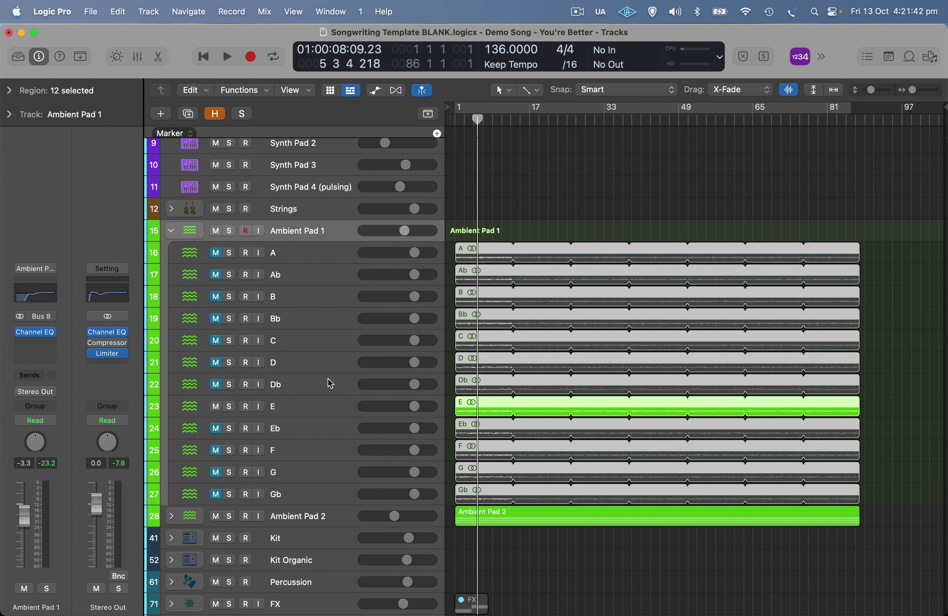
pyautogui.click(171, 230)
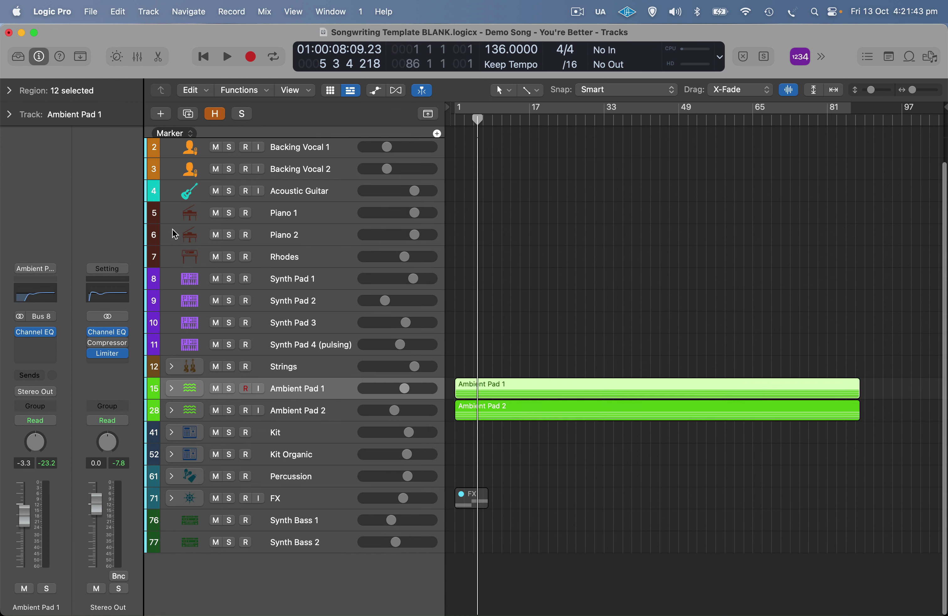
pyautogui.click(171, 410)
pyautogui.click(172, 410)
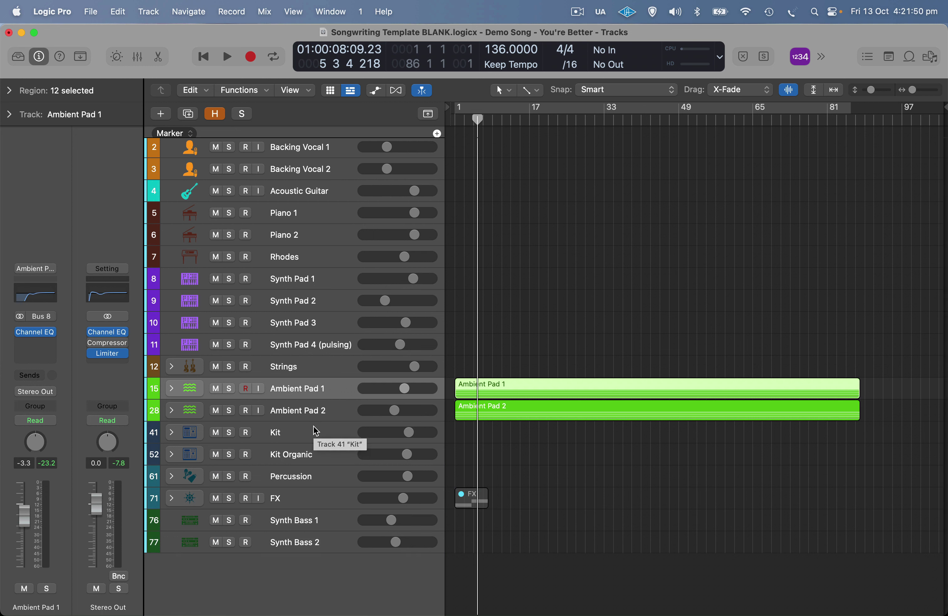
# - Audition the Kit, Kit Organic, Percussion, FX, Synth Bass 1 and Synth Bass 2 tracks
pyautogui.click(314, 433)
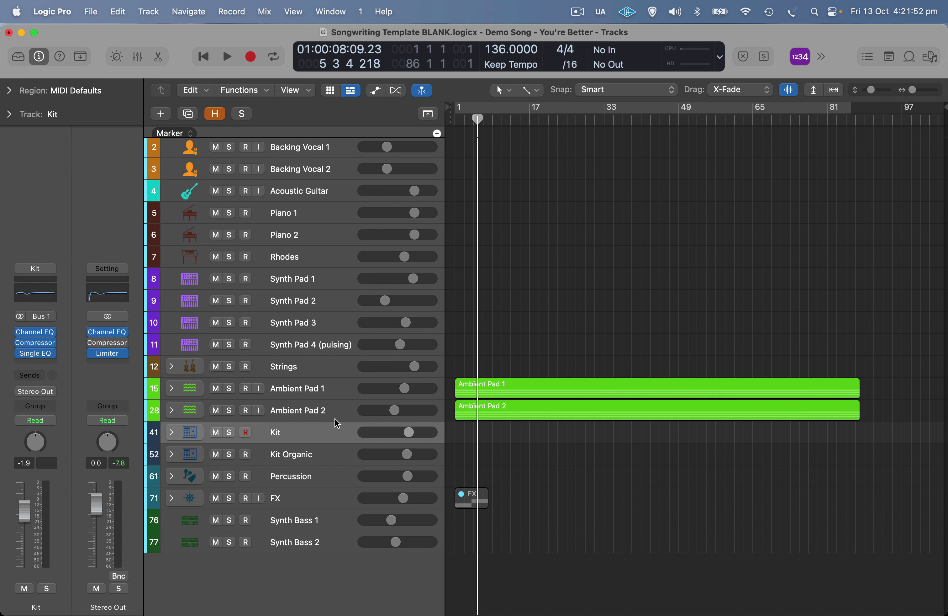
pyautogui.click(305, 455)
pyautogui.click(309, 478)
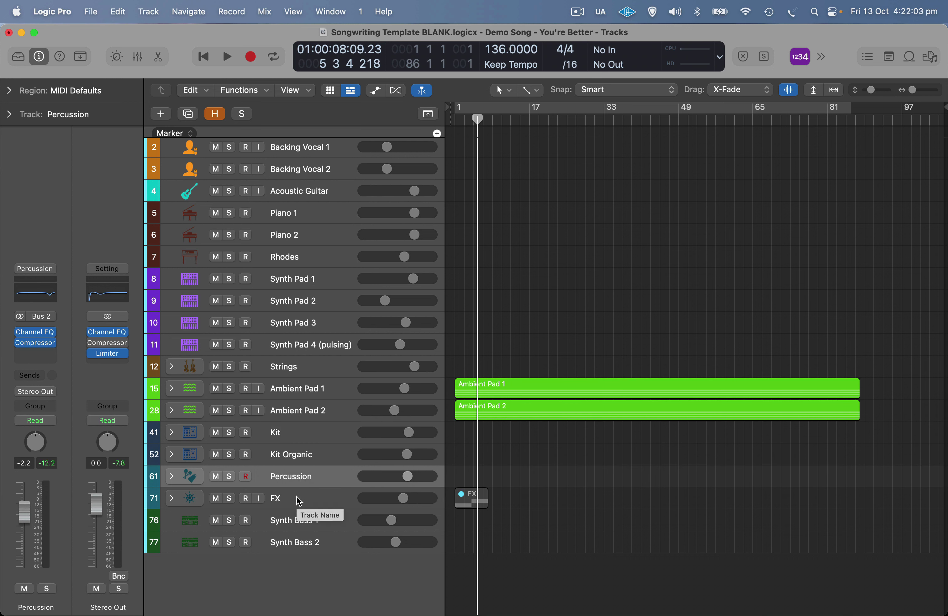
pyautogui.click(299, 500)
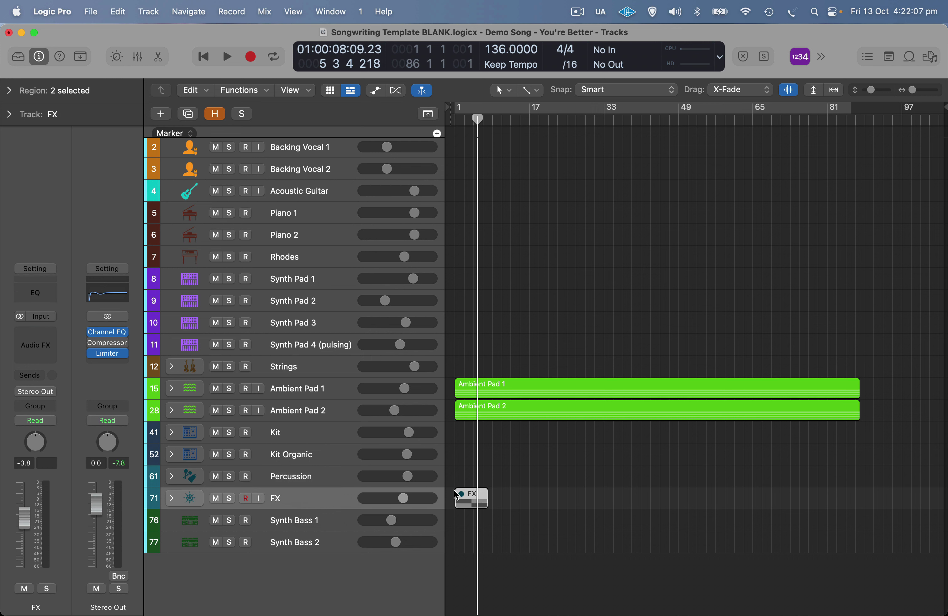
pyautogui.click(308, 517)
pyautogui.click(316, 549)
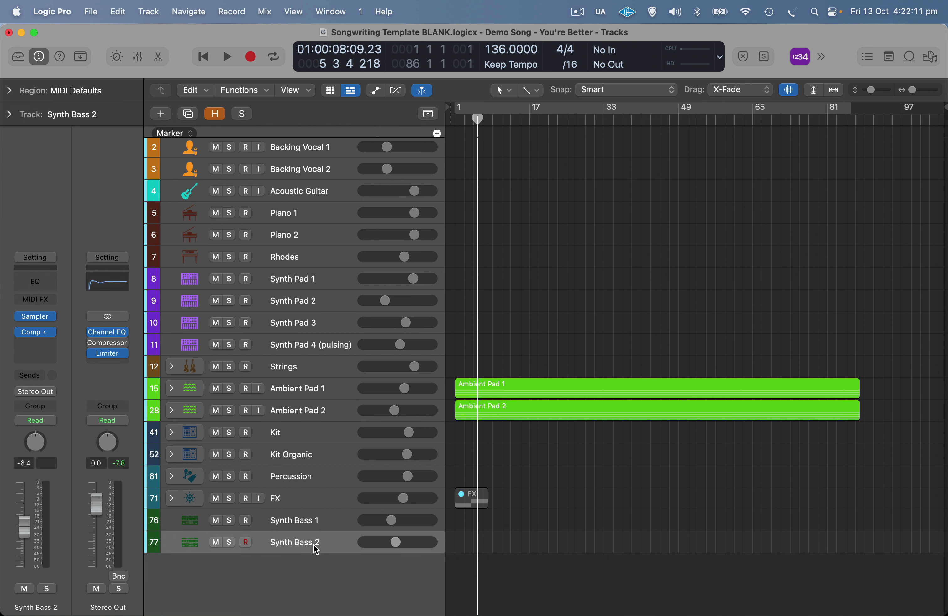
# - Select Lead Vocal and briefly show the song lyrics in the project notepad
pyautogui.scroll(2, 298, 469)
pyautogui.click(318, 155)
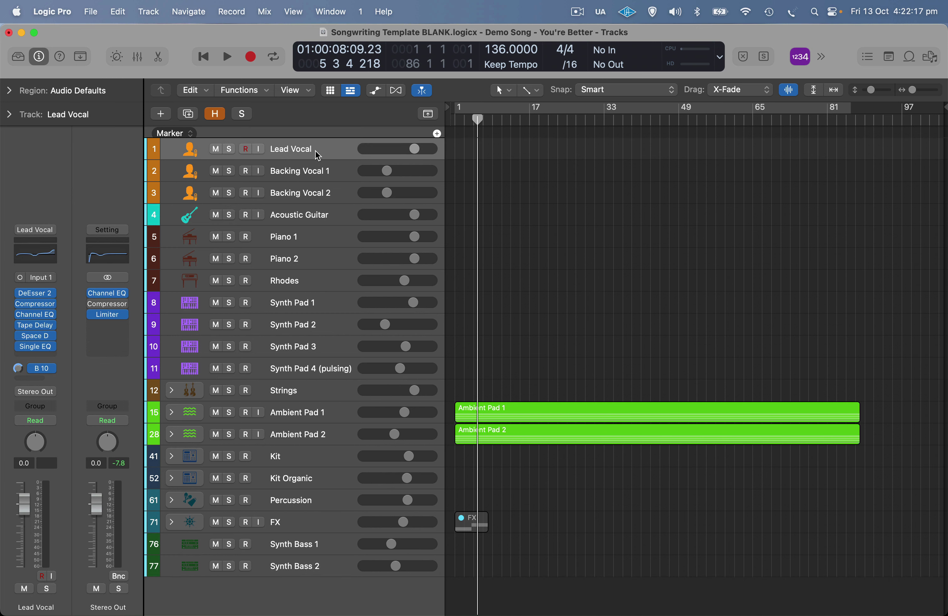
pyautogui.click(890, 58)
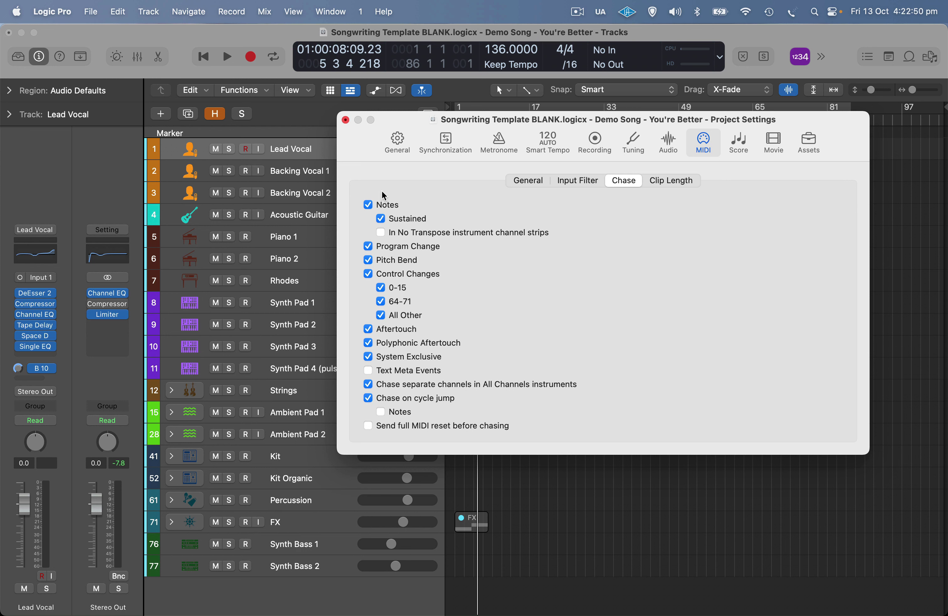
pyautogui.click(882, 62)
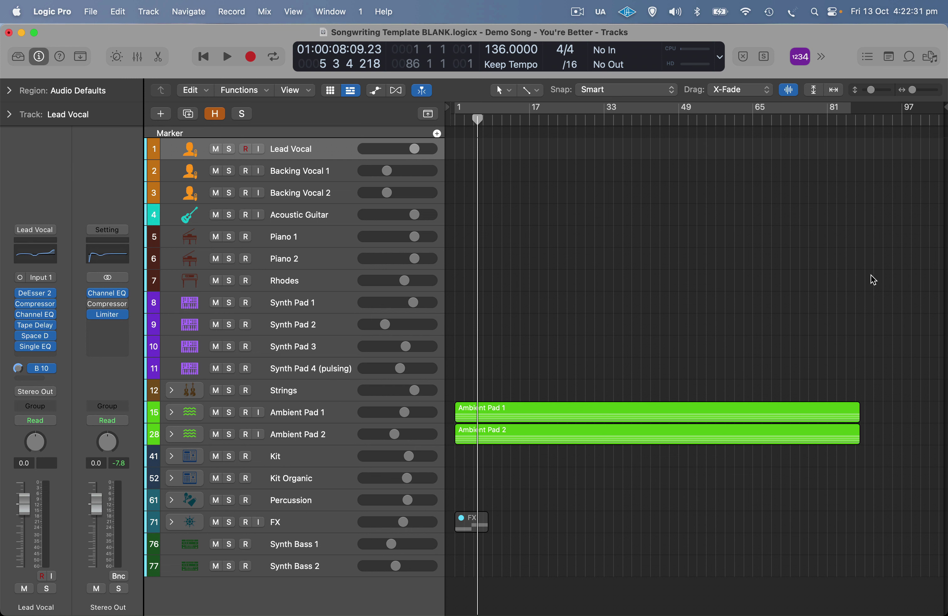
pyautogui.click(98, 14)
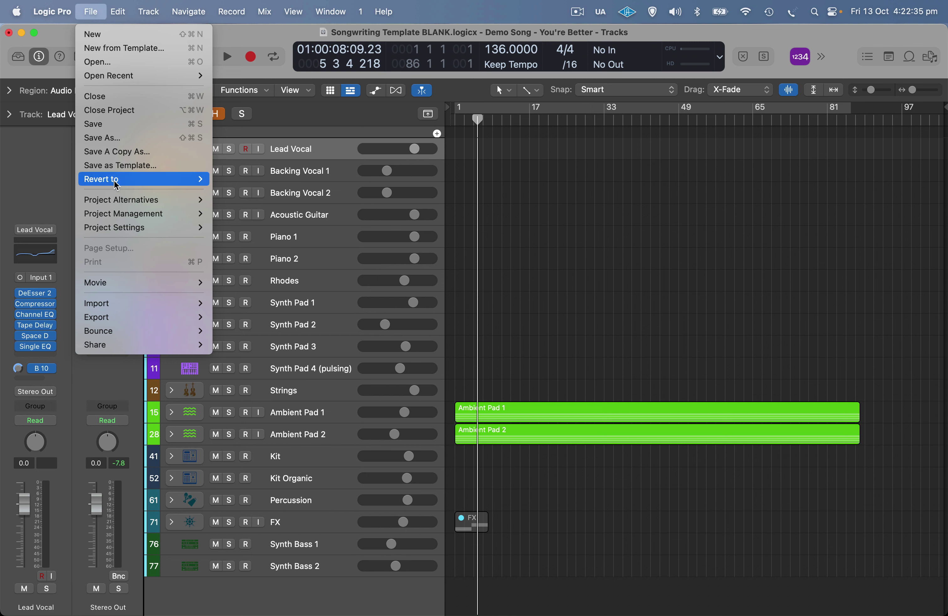
pyautogui.moveTo(152, 227)
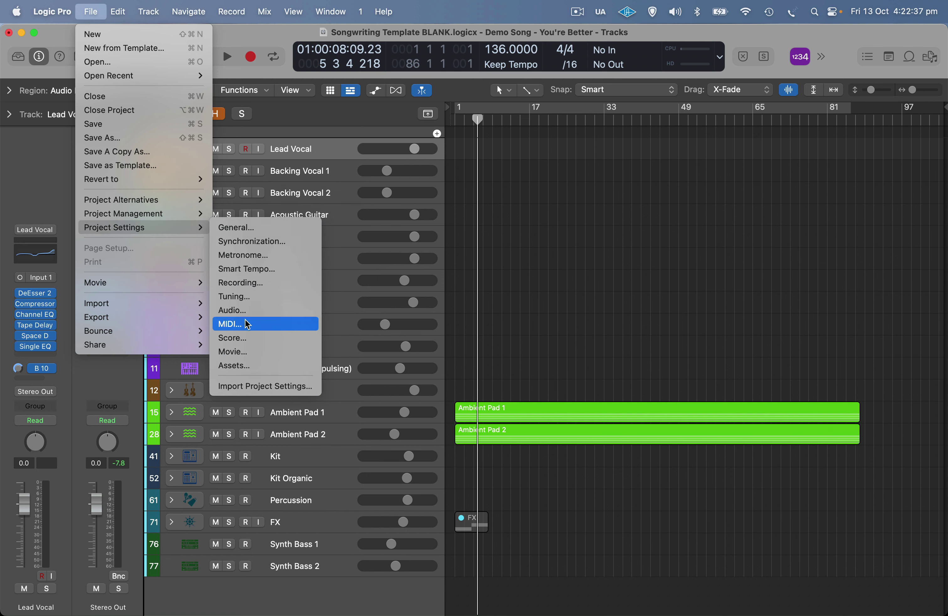
pyautogui.click(231, 324)
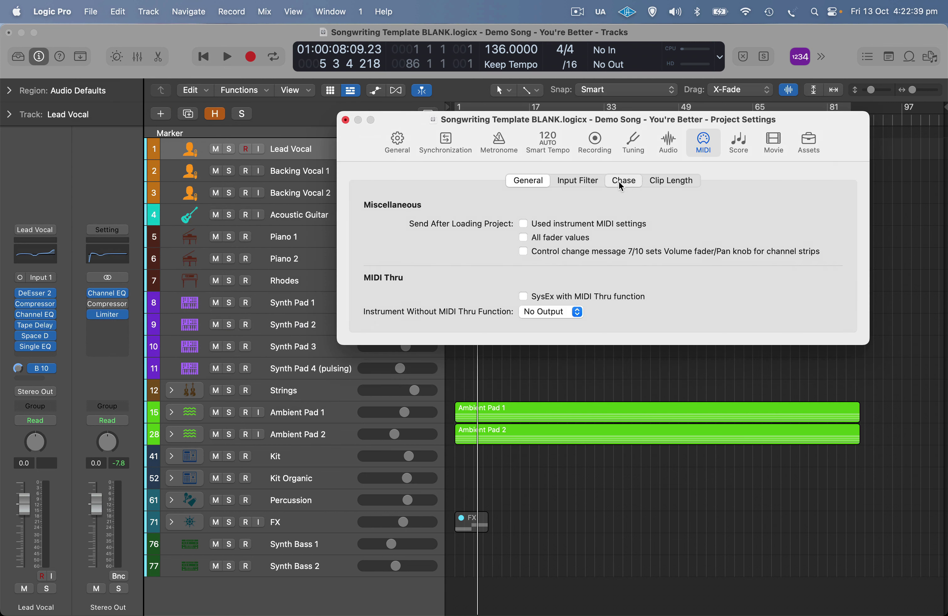
pyautogui.click(620, 180)
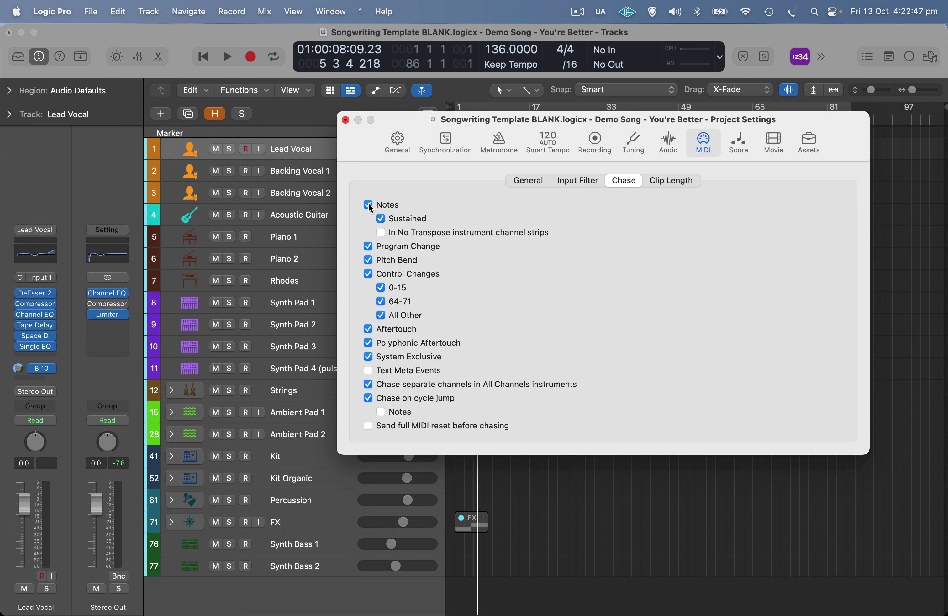
pyautogui.click(368, 203)
pyautogui.click(368, 203)
pyautogui.click(345, 120)
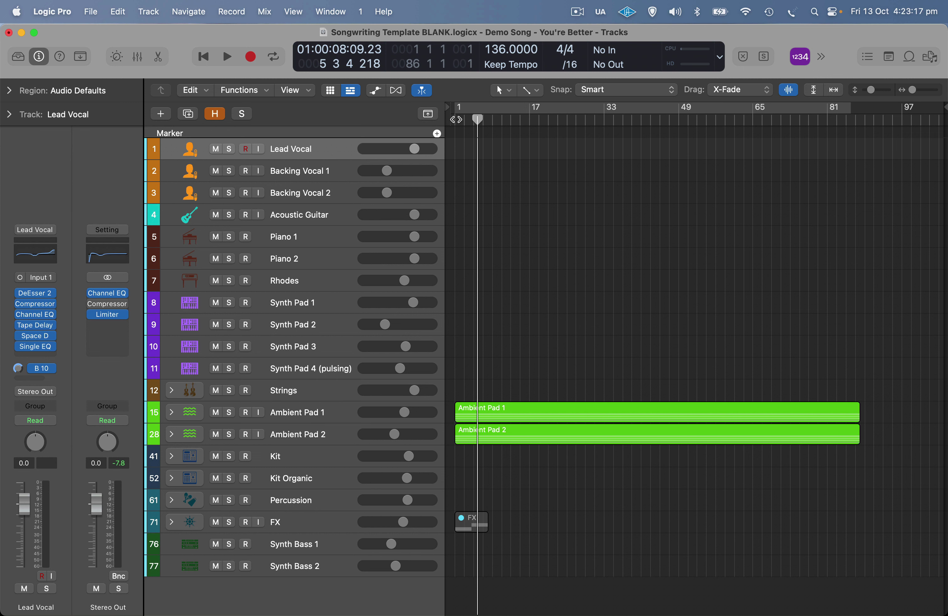
# - Lower Ambient Pad 2 to -6.0 dB during playback, then select the Percussion track
pyautogui.press('space')
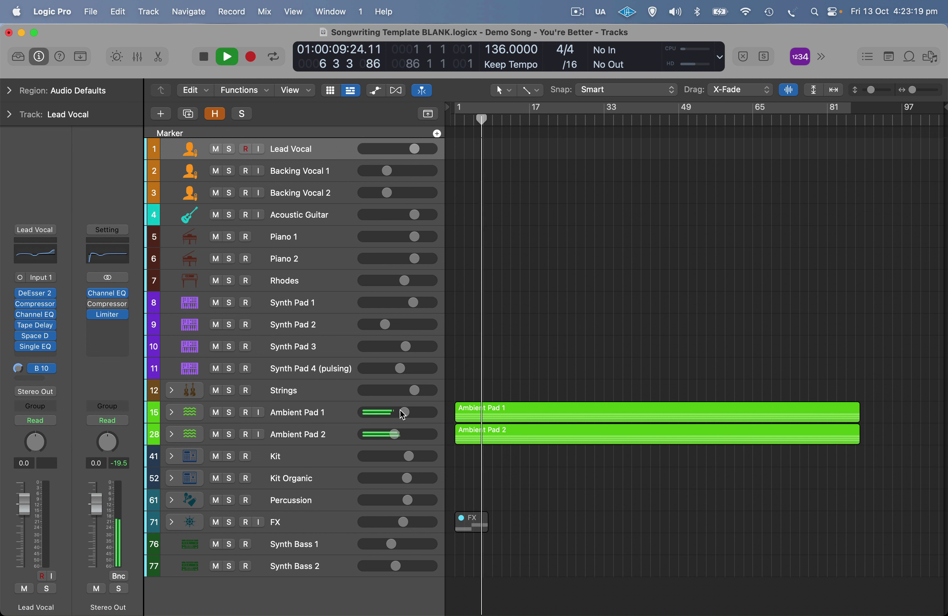
pyautogui.moveTo(395, 434)
pyautogui.mouseDown()
pyautogui.moveTo(383, 434)
pyautogui.moveTo(395, 434)
pyautogui.moveTo(372, 412)
pyautogui.moveTo(402, 414)
pyautogui.mouseUp()
pyautogui.press('space')
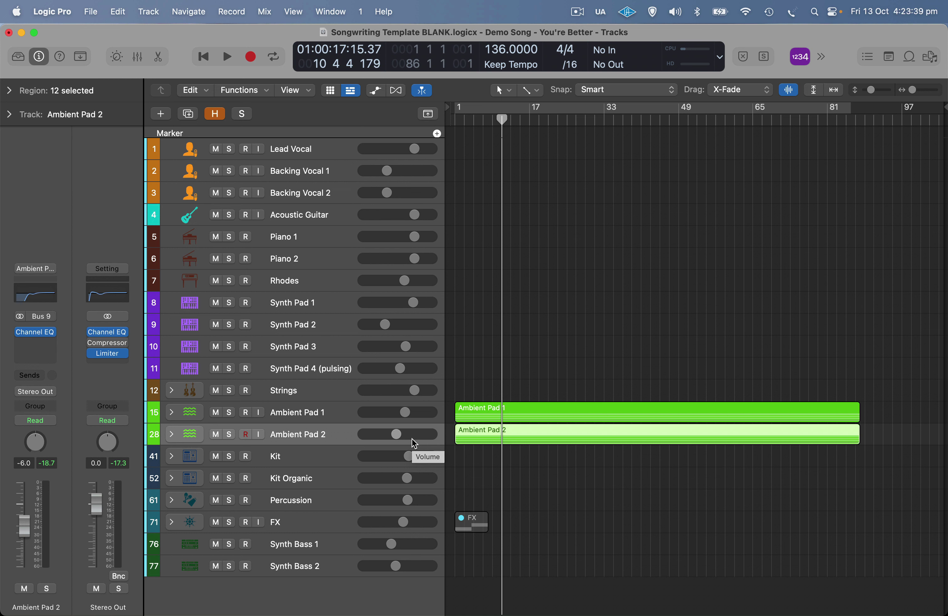
pyautogui.click(312, 498)
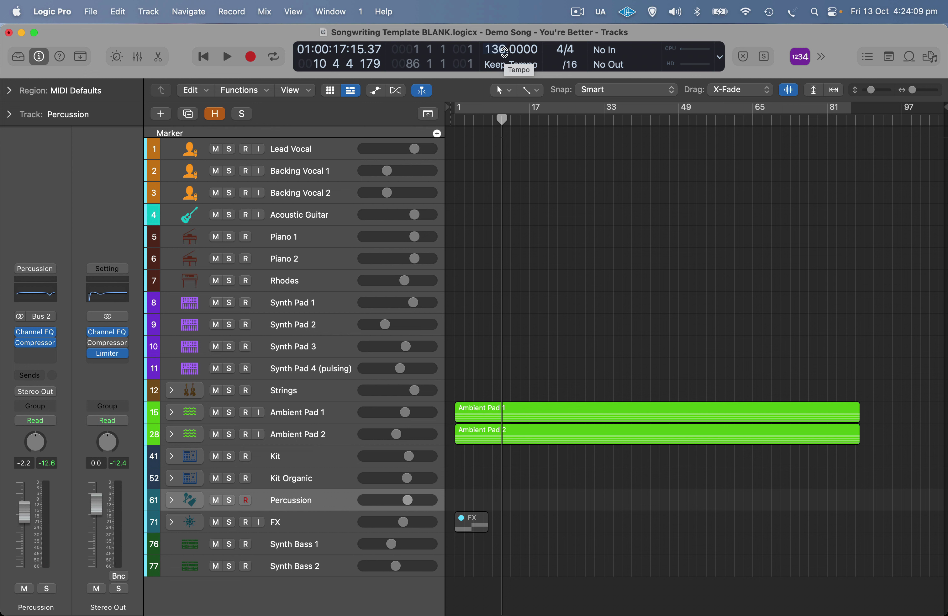
# - Record a C1 note on Percussion, move it to bar 1, and lengthen it to about bar 18
pyautogui.click(247, 55)
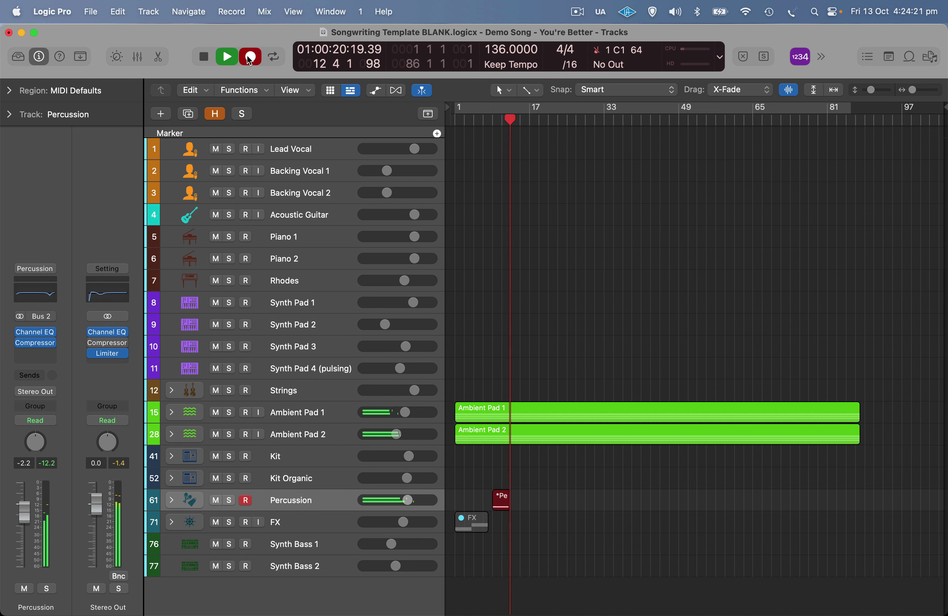
pyautogui.press('space')
pyautogui.moveTo(501, 497); pyautogui.dragTo(467, 499)
pyautogui.doubleClick(465, 499)
pyautogui.moveTo(385, 363); pyautogui.dragTo(373, 368)
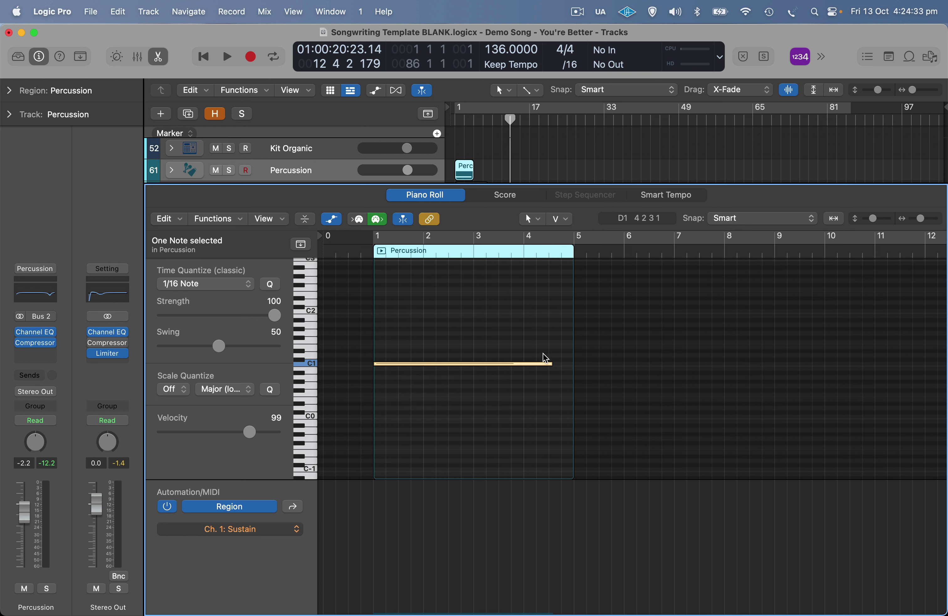
pyautogui.moveTo(550, 363); pyautogui.dragTo(845, 378)
pyautogui.press('c')
pyautogui.press('c')
pyautogui.press('x')
pyautogui.press('x')
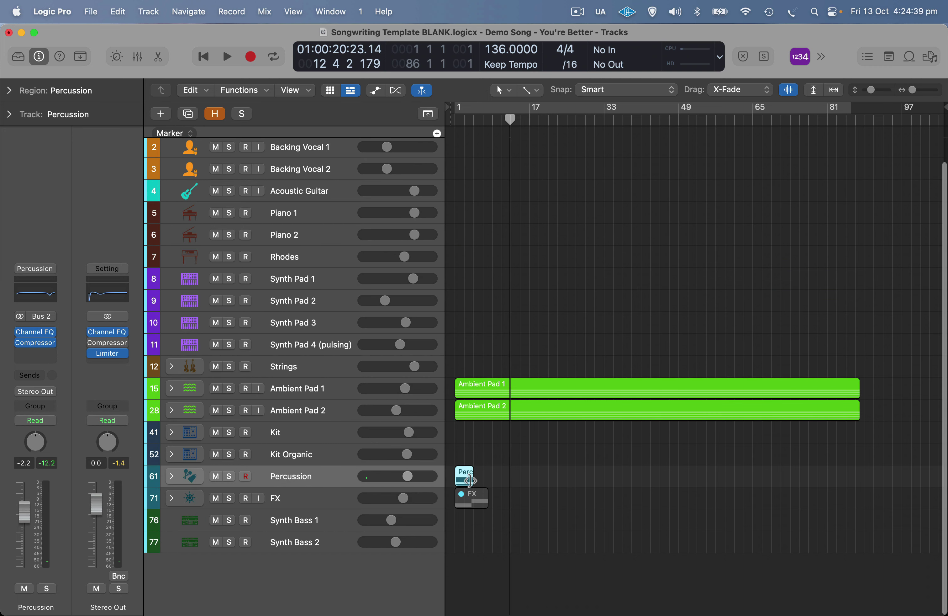
# - Stretch the Percussion region to match the pads and play it back, including from bar 41
pyautogui.moveTo(473, 482); pyautogui.dragTo(864, 486)
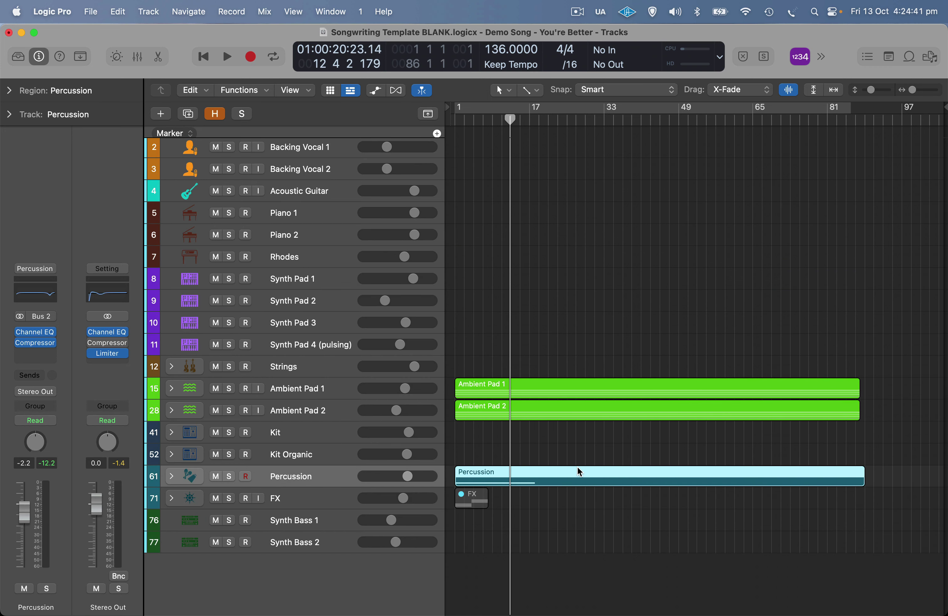
pyautogui.doubleClick(580, 472)
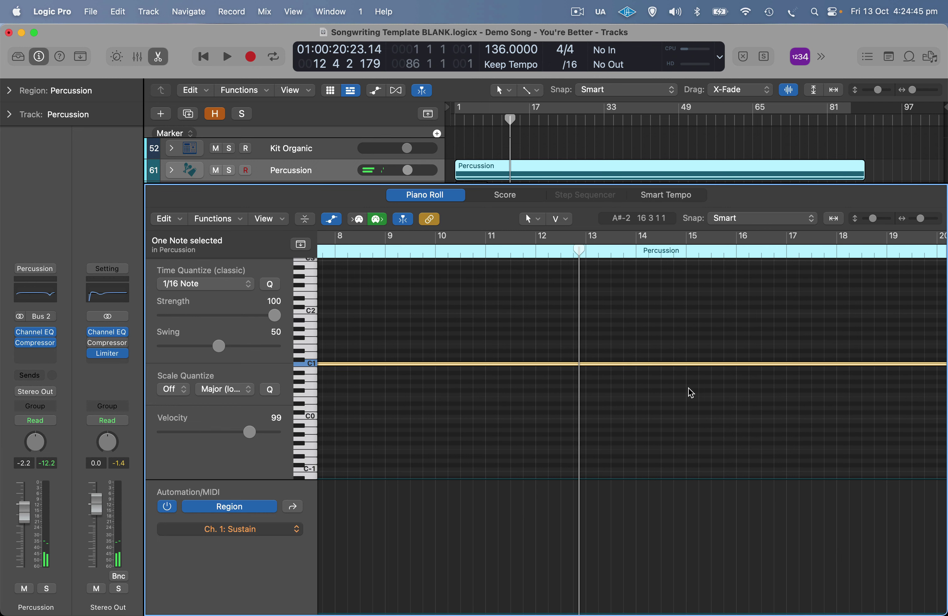
pyautogui.press('x')
pyautogui.press('x')
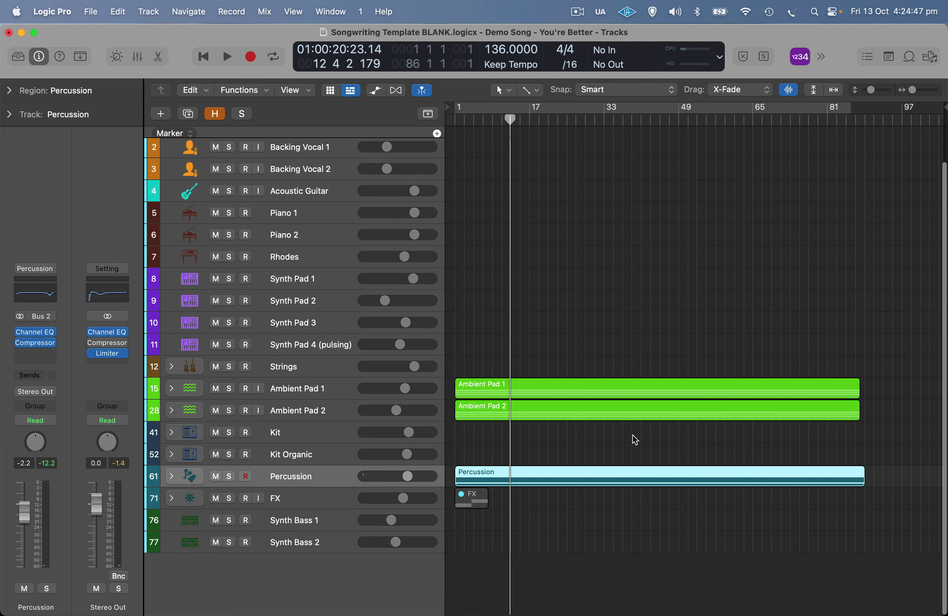
pyautogui.press('space')
pyautogui.press('space')
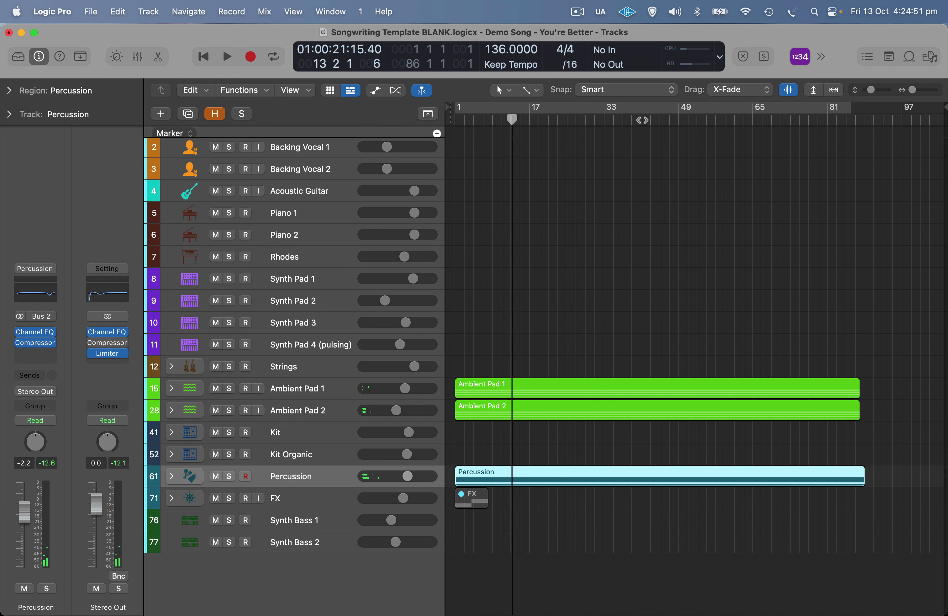
pyautogui.click(641, 120)
pyautogui.press('space')
pyautogui.press('space')
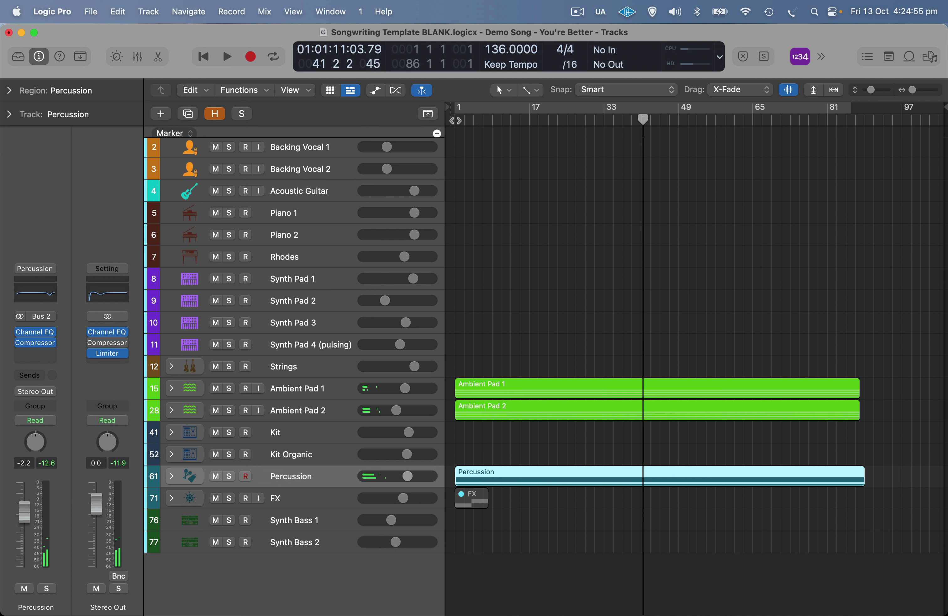
# - Record a Rhodes chord part on the Rhodes track from the top of the song
pyautogui.click(453, 121)
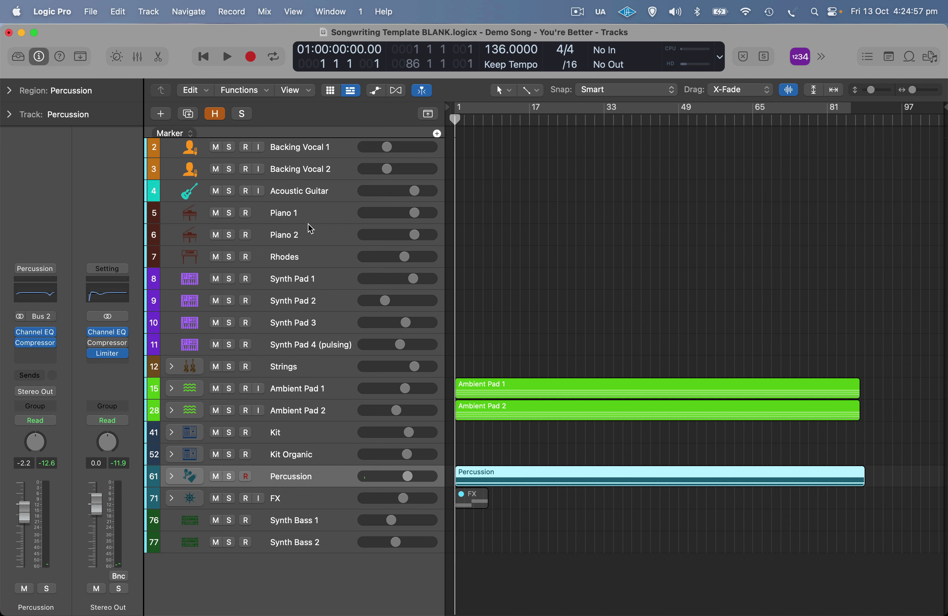
pyautogui.click(314, 257)
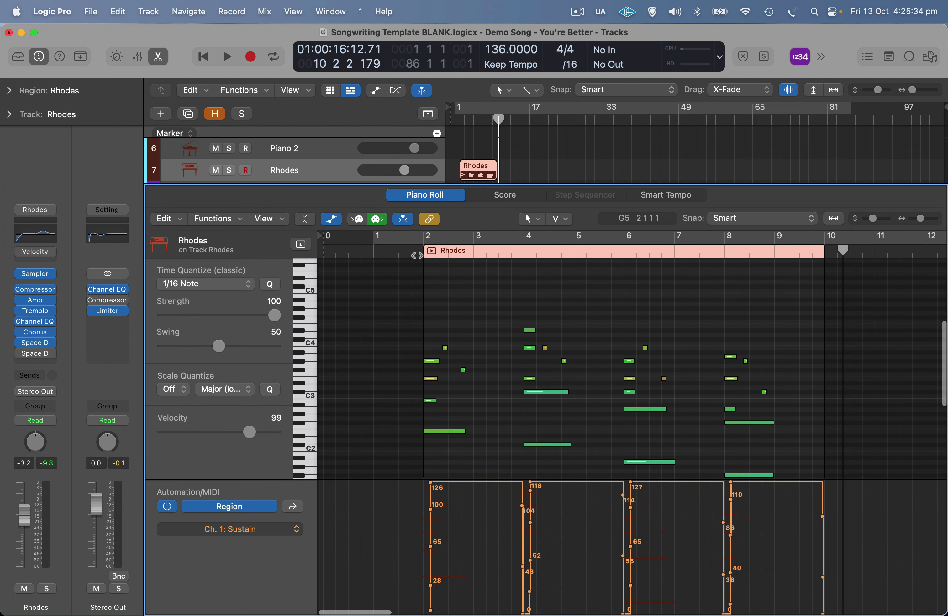
pyautogui.click(251, 58)
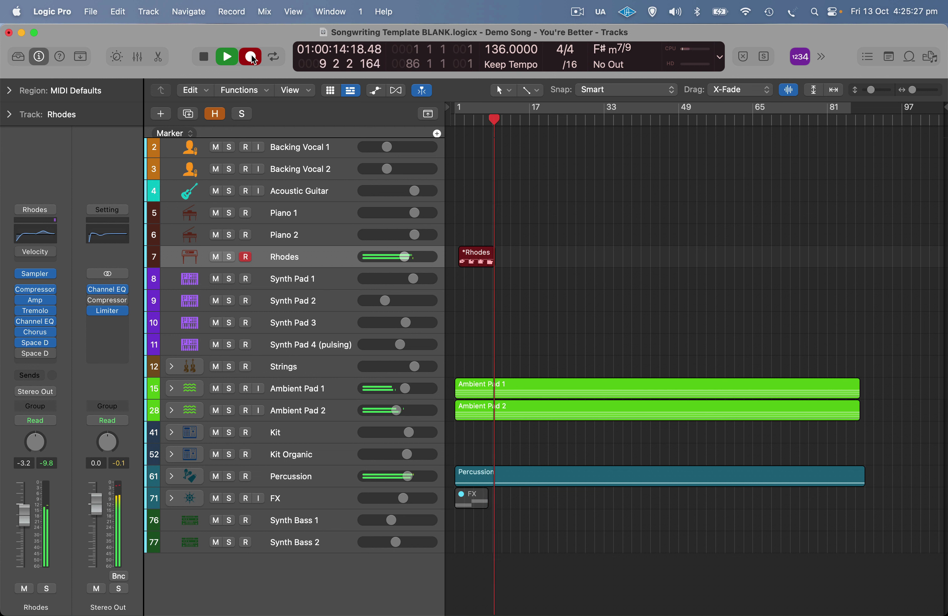
pyautogui.press('space')
# - Move the Rhodes region one bar earlier so it starts at bar 1, then play from the top
pyautogui.doubleClick(475, 254)
pyautogui.scroll(1, 502, 383)
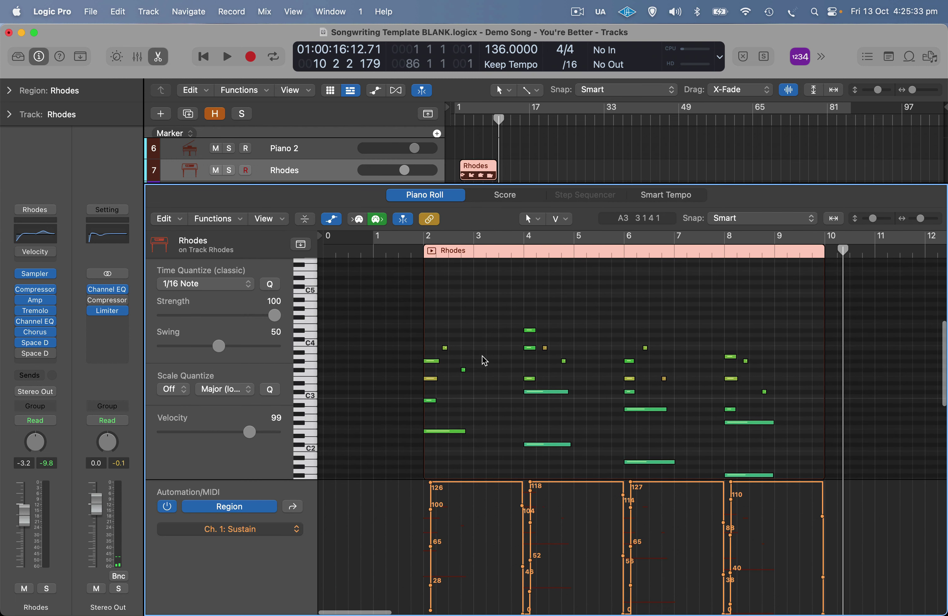
pyautogui.press('super+a')
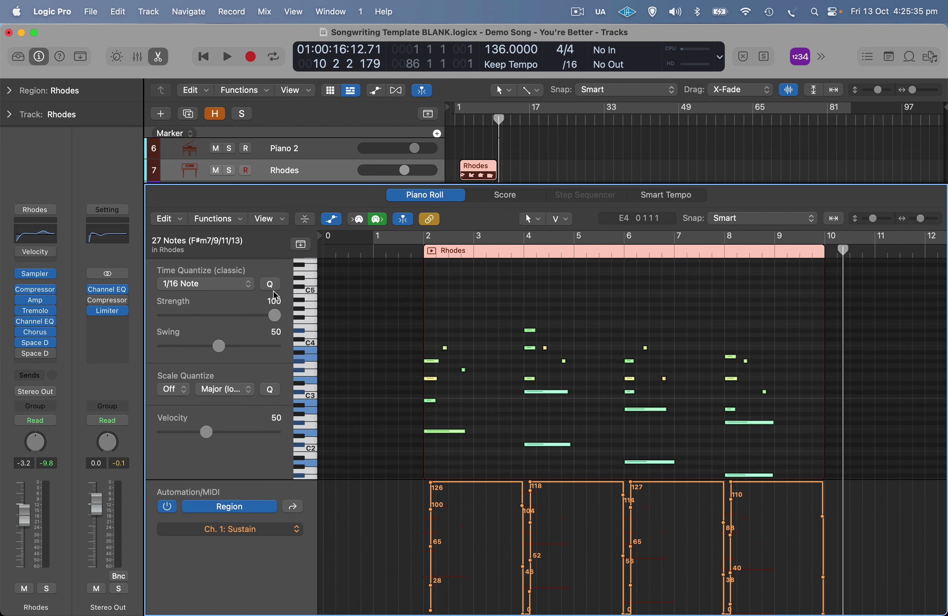
pyautogui.click(531, 299)
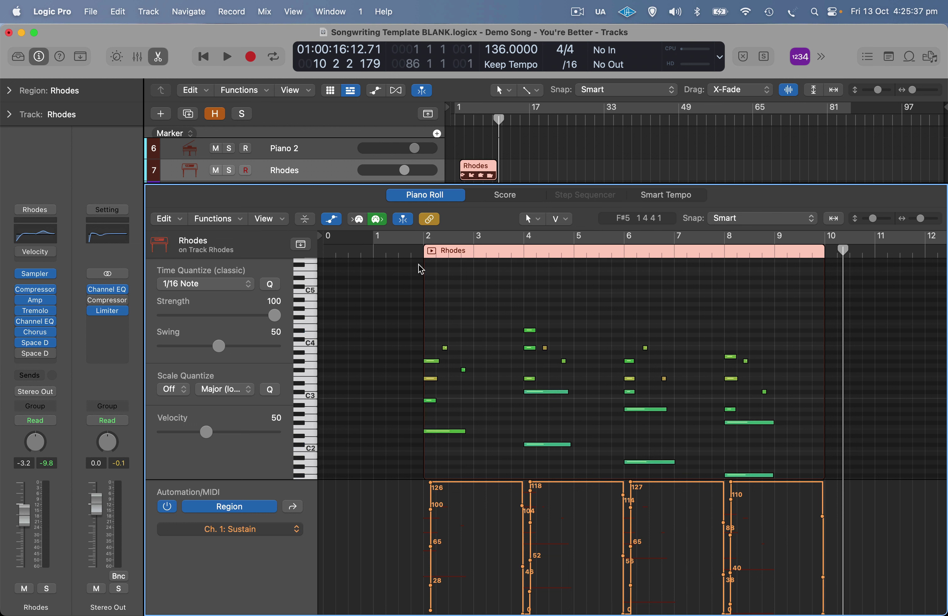
pyautogui.click(417, 254)
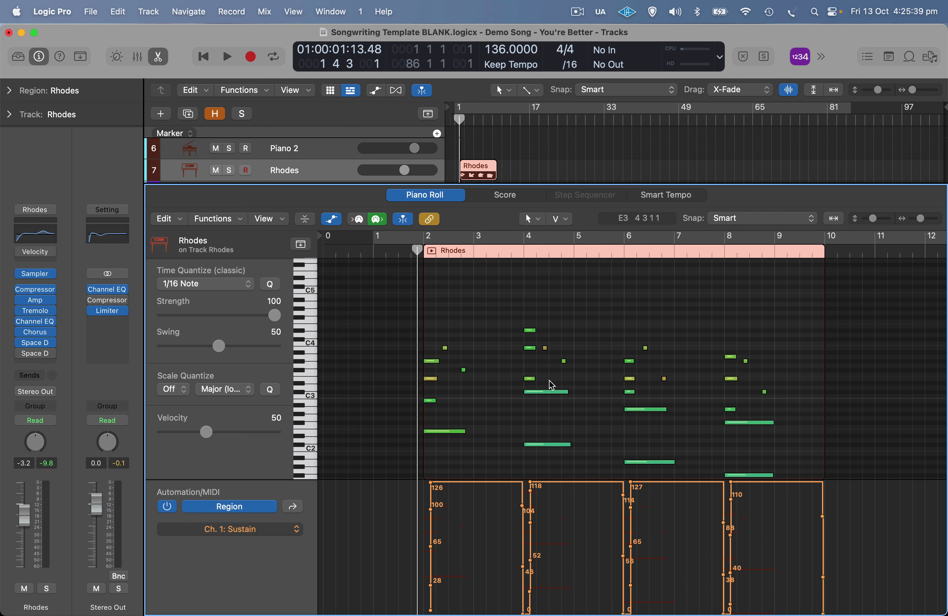
pyautogui.press('space')
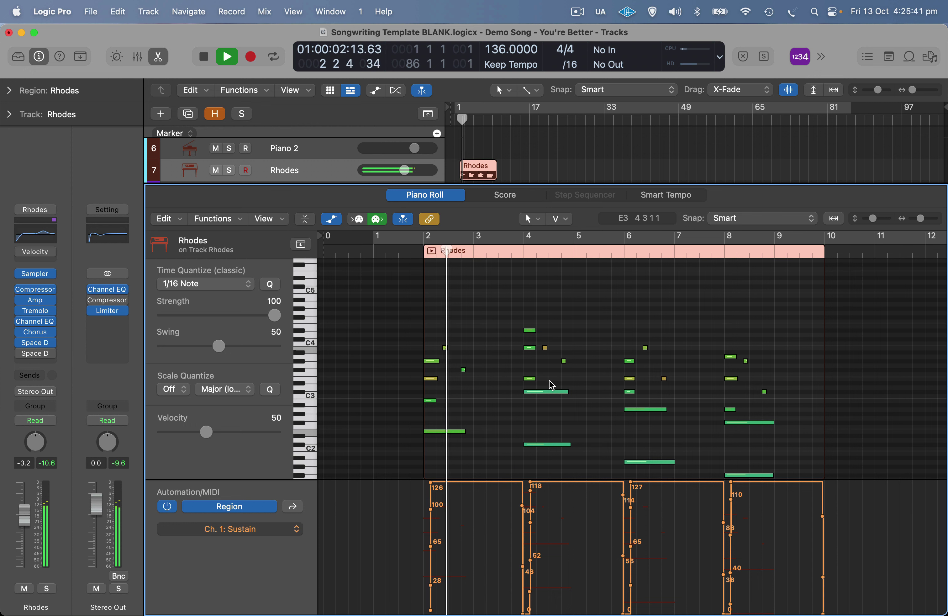
pyautogui.press('space')
pyautogui.moveTo(445, 259); pyautogui.dragTo(395, 260)
pyautogui.click(361, 250)
pyautogui.press('space')
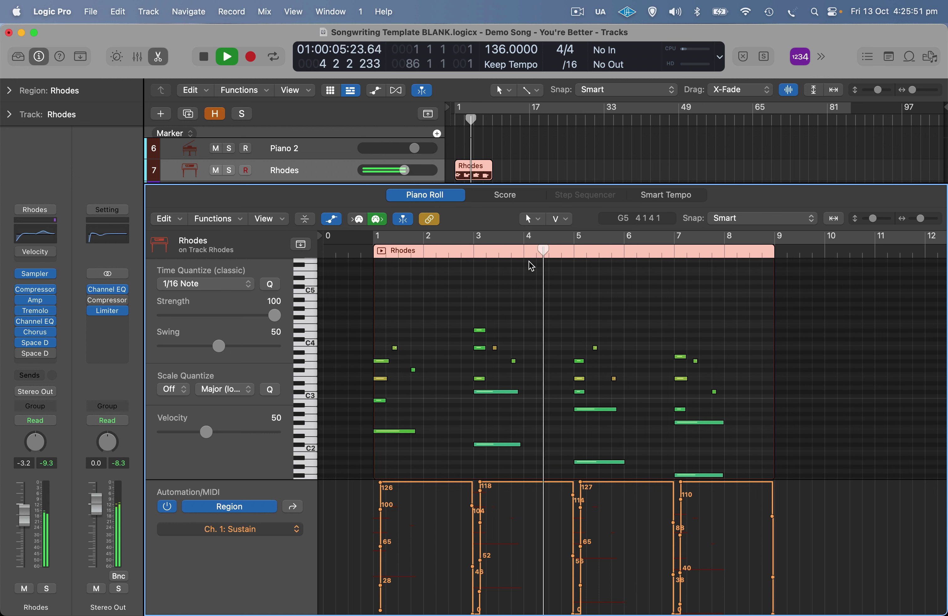
# - Set two Rhodes note velocities to 88 and adjust the pitch of the note near bar 5 beat 4
pyautogui.moveTo(495, 347); pyautogui.dragTo(503, 363)
pyautogui.press('space')
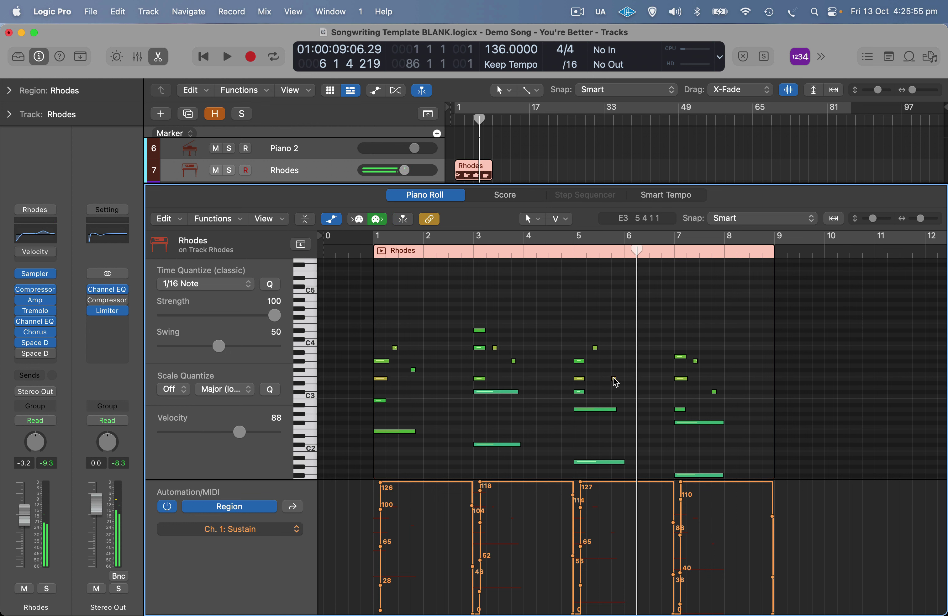
pyautogui.moveTo(614, 379); pyautogui.dragTo(614, 361)
pyautogui.doubleClick(564, 251)
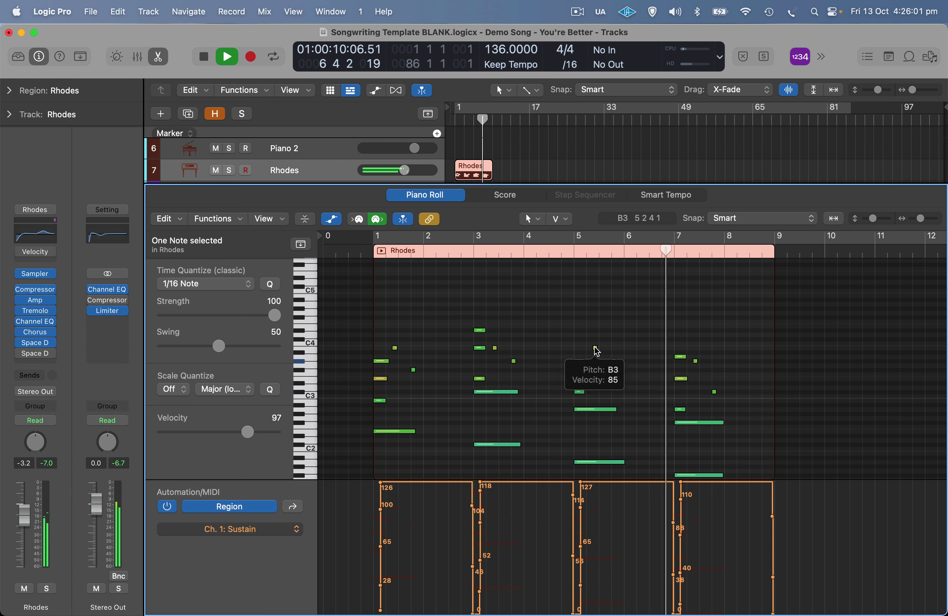
pyautogui.press('space')
pyautogui.moveTo(616, 363); pyautogui.dragTo(595, 352)
pyautogui.click(553, 254)
pyautogui.press('space')
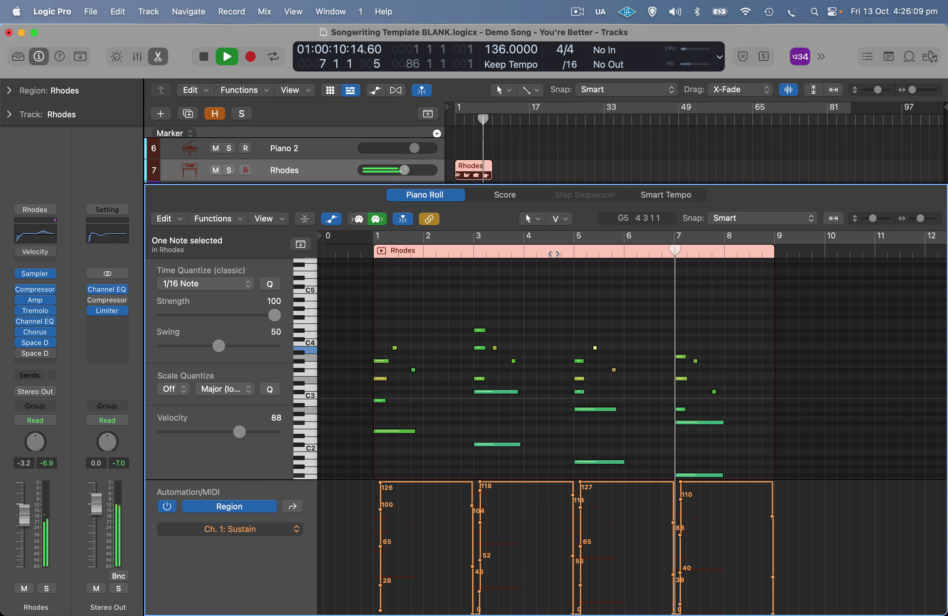
pyautogui.press('space')
# - Turn on song looping and play from bar 1
pyautogui.press('x')
pyautogui.press('x')
pyautogui.press('c')
pyautogui.press('space')
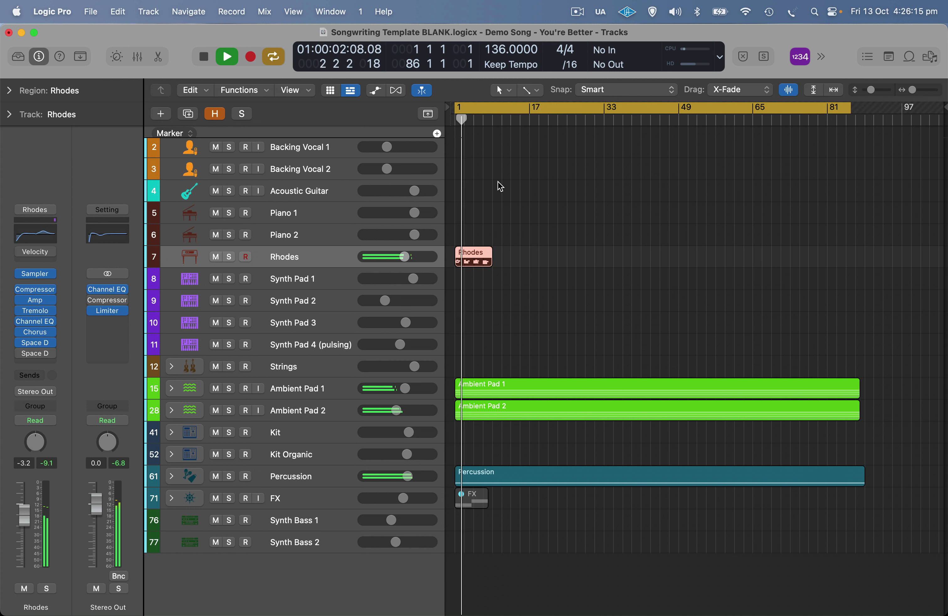
# - Lower Percussion volume to -13.4 dB and set one Rhodes note's velocity to 91
pyautogui.moveTo(407, 476); pyautogui.dragTo(387, 476)
pyautogui.press('cmd+Right')
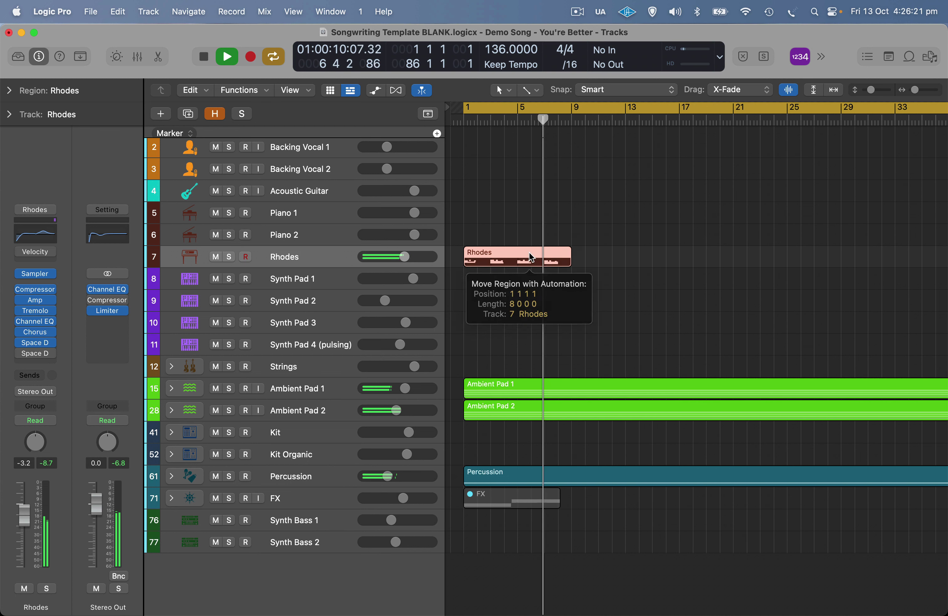
pyautogui.doubleClick(529, 252)
pyautogui.moveTo(615, 357); pyautogui.dragTo(615, 366)
# - Stop playback and loop the Rhodes region out to bar 89
pyautogui.press('x')
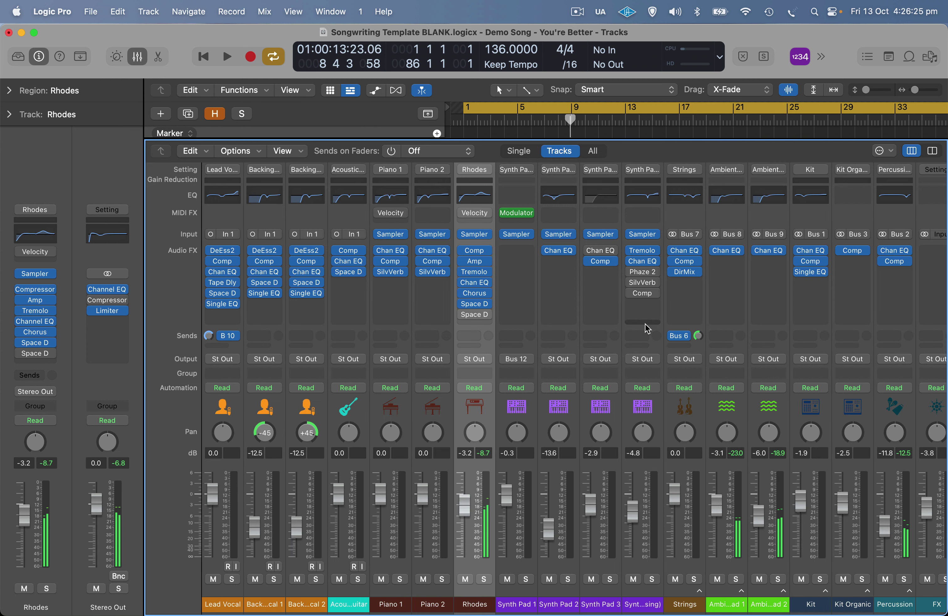
pyautogui.press('space')
pyautogui.press('x')
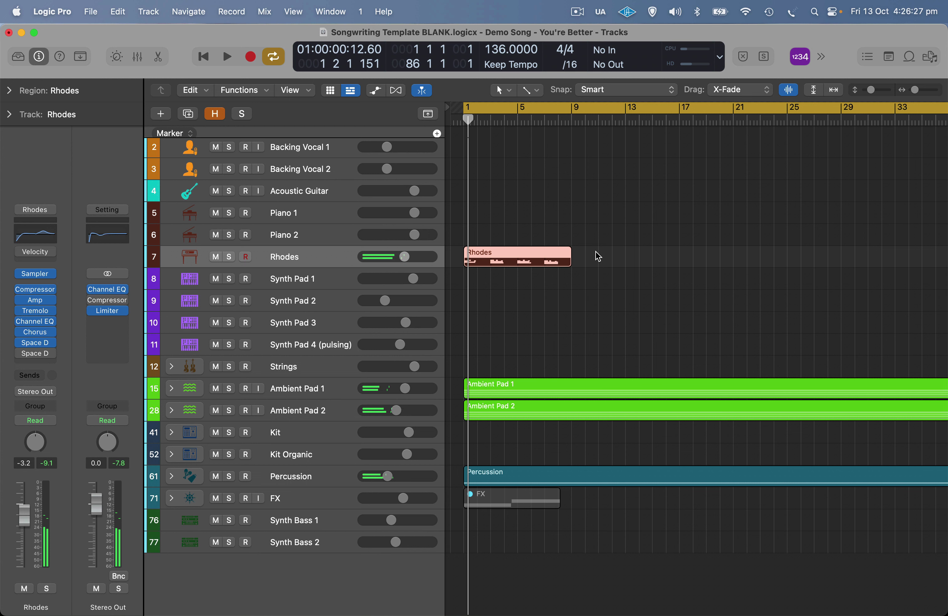
pyautogui.scroll(-5, 568, 250)
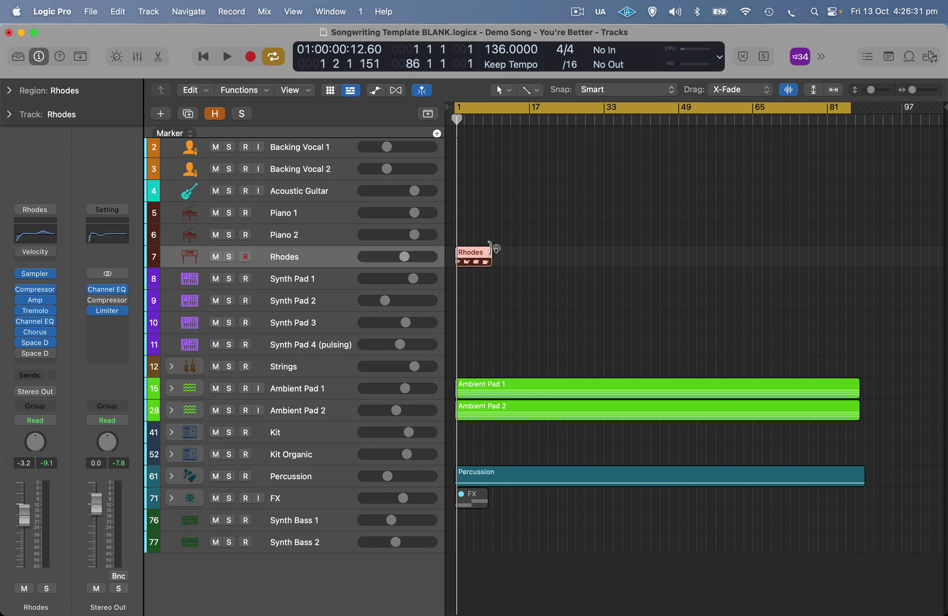
pyautogui.moveTo(491, 249); pyautogui.dragTo(859, 260)
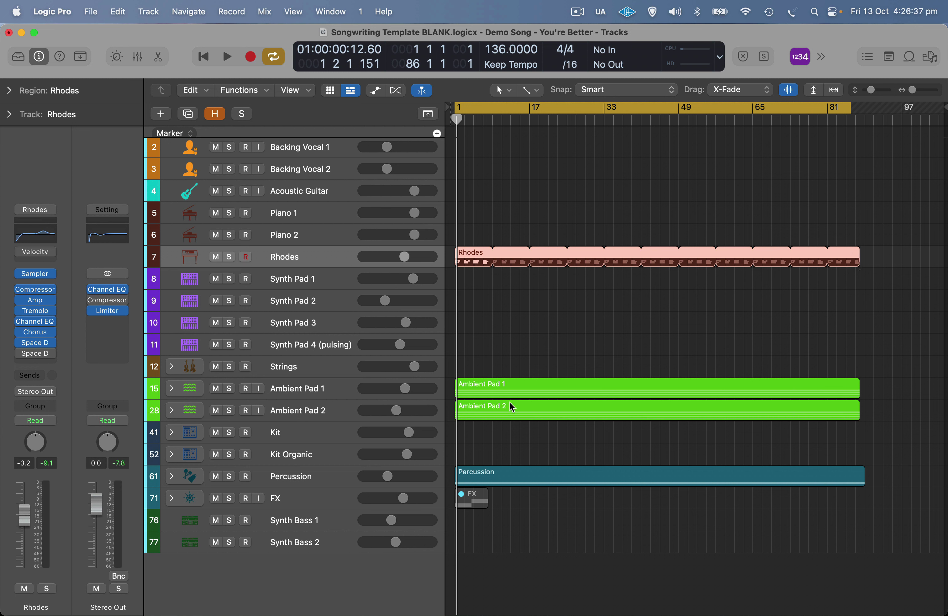
# - Record a chord part with count-in on Synth Pad 1, starting at bar 1
pyautogui.click(337, 289)
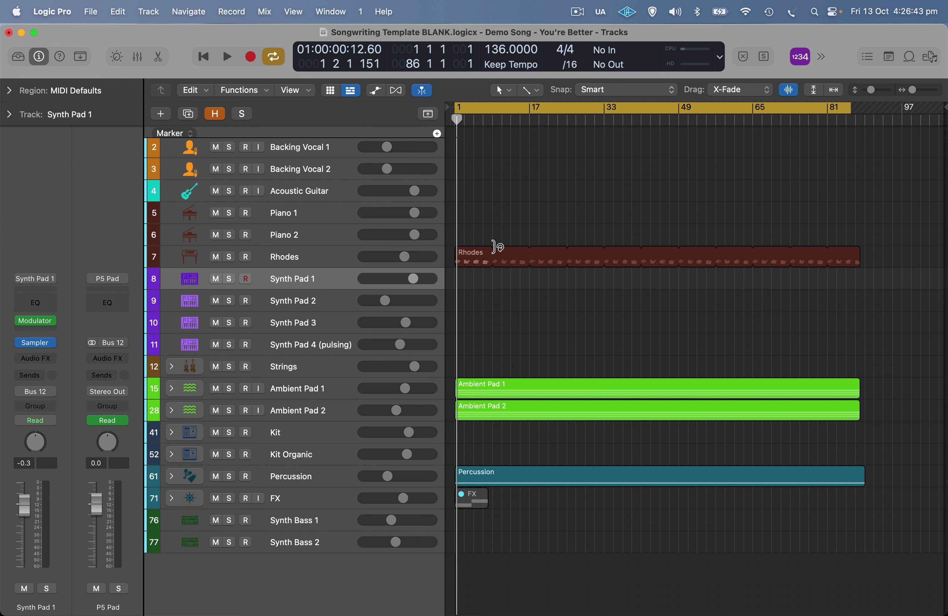
pyautogui.press('r')
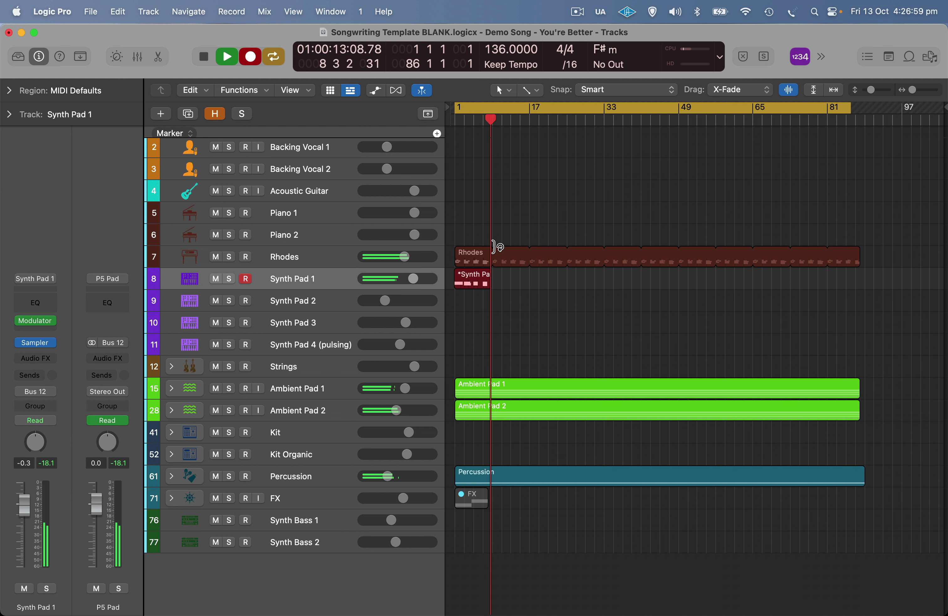
pyautogui.press('space')
# - Delete all sustain-pedal automation from the Synth Pad 1 chord region
pyautogui.doubleClick(481, 276)
pyautogui.press('super+a')
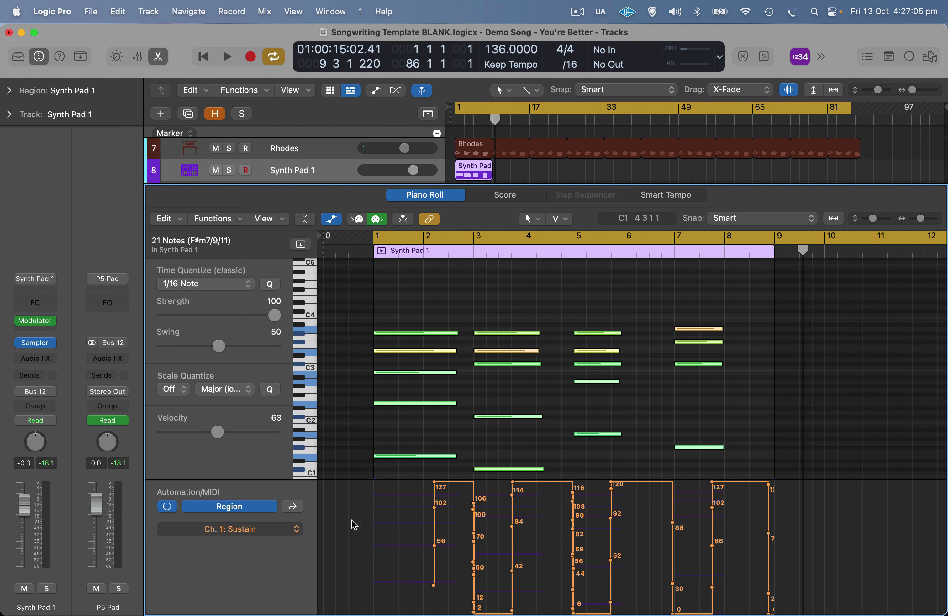
pyautogui.moveTo(352, 524); pyautogui.dragTo(793, 542)
pyautogui.press('Delete')
# - Make the Synth Pad 1 chords legato, keeping overlaps, and loop the region to bar 89
pyautogui.press('super+a')
pyautogui.hotkey('shift', 'l')
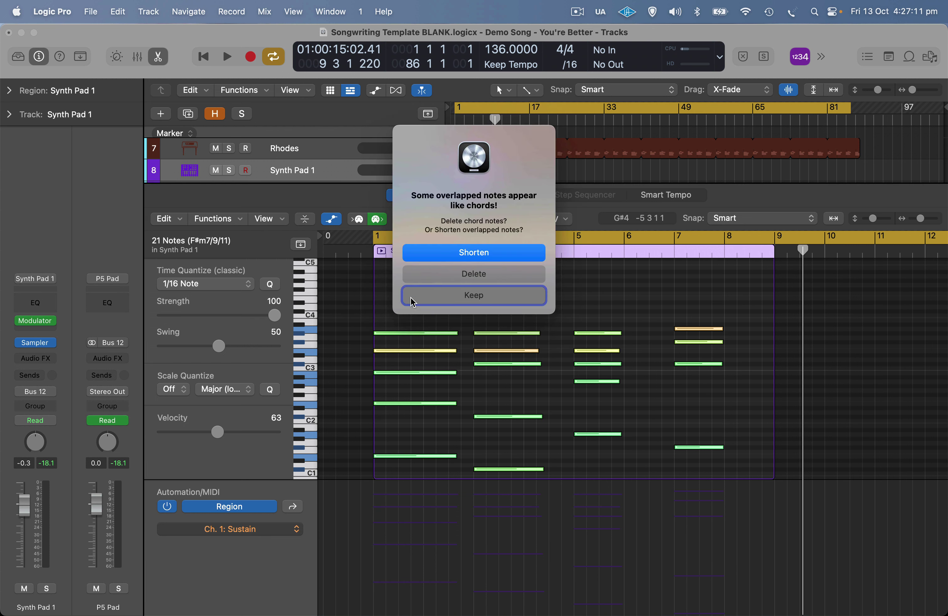
pyautogui.press('Return')
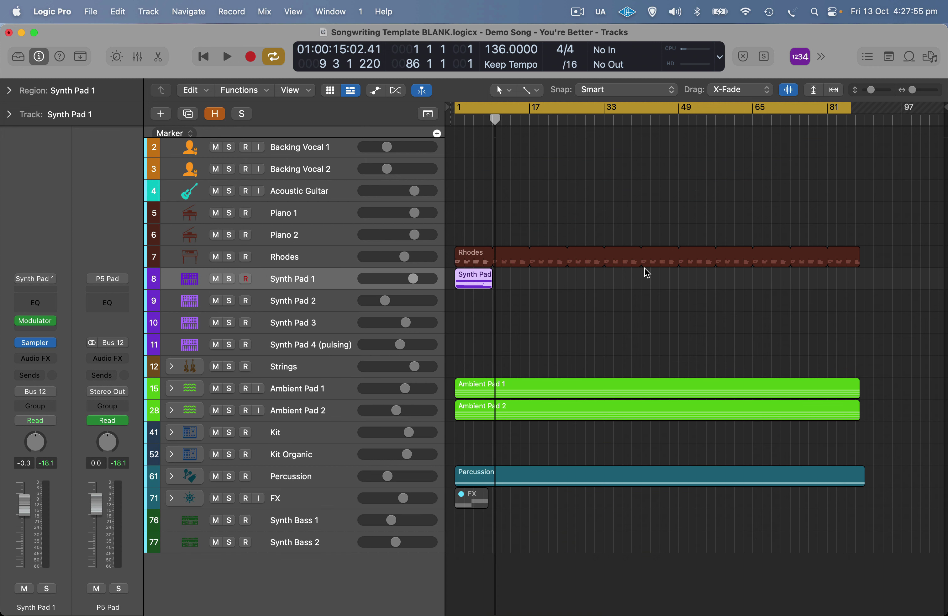
pyautogui.moveTo(493, 272); pyautogui.dragTo(859, 272)
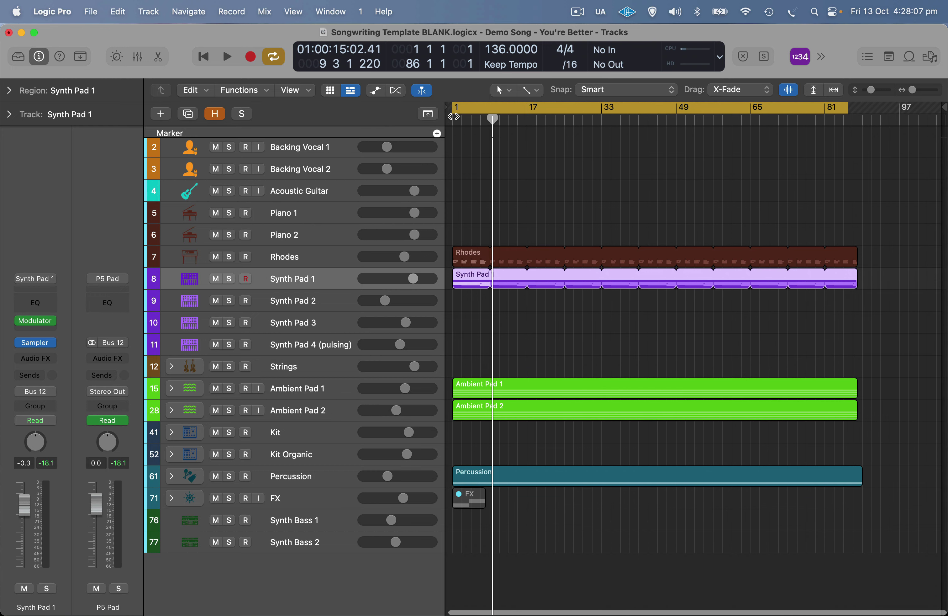
# - Audition Synth Pad 1 soloed from the song start, then unsolo it
pyautogui.press('Return')
pyautogui.click(230, 279)
pyautogui.press('space')
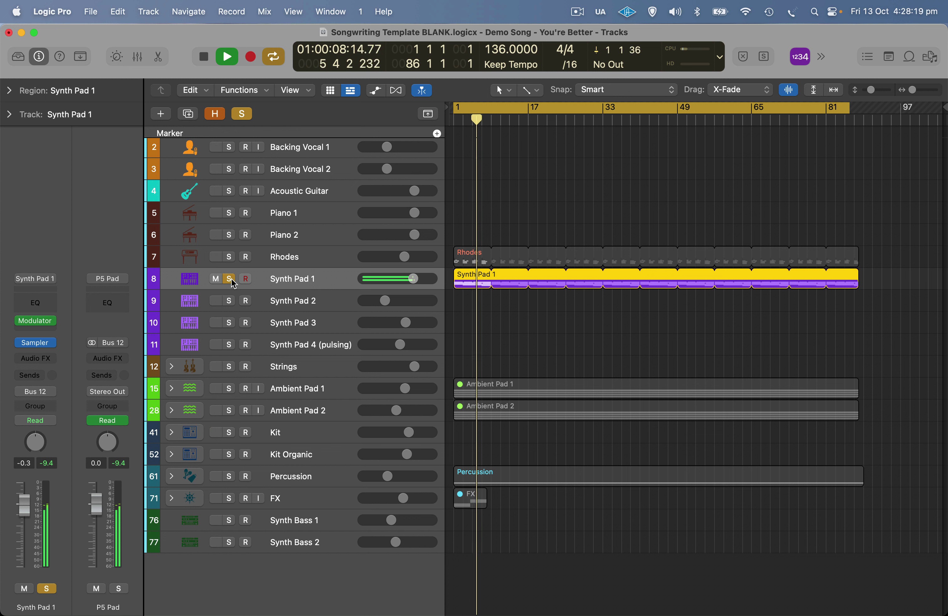
pyautogui.press('space')
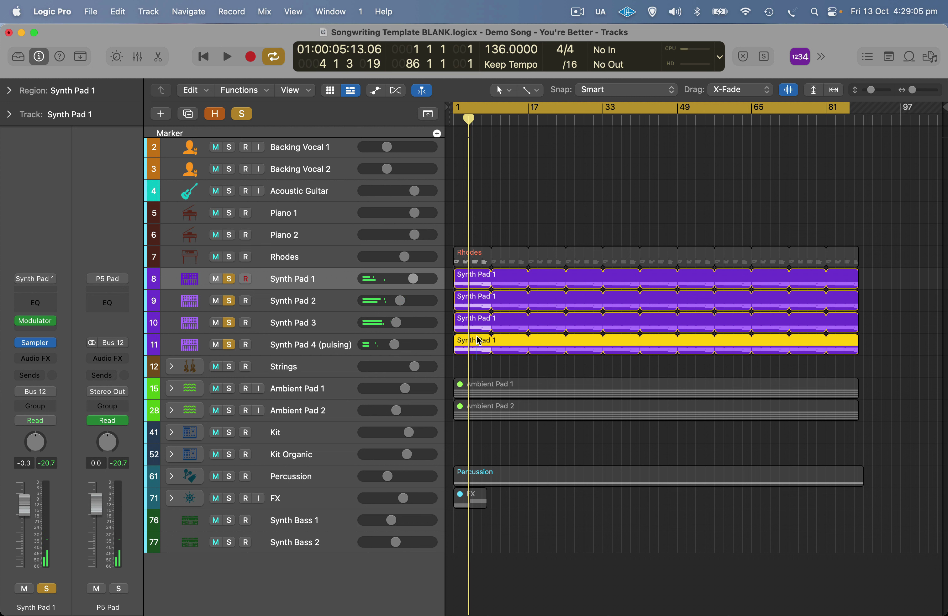
pyautogui.click(227, 279)
# - Copy the chord region onto Synth Pad 2 and raise its volume to -4.8 dB
pyautogui.moveTo(472, 280); pyautogui.dragTo(471, 296)
pyautogui.press('space')
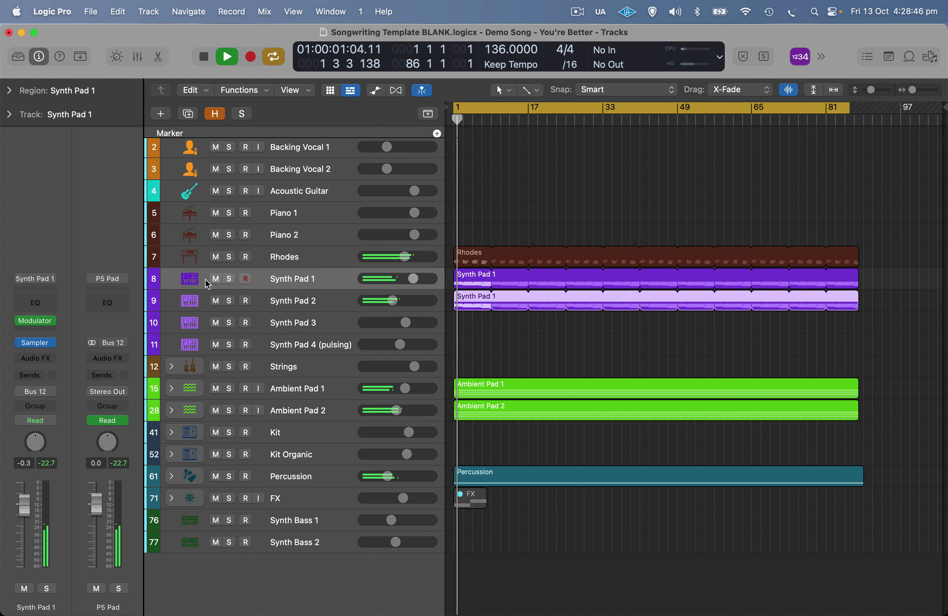
pyautogui.moveTo(233, 281); pyautogui.dragTo(229, 301)
pyautogui.moveTo(392, 301); pyautogui.dragTo(400, 301)
# - Copy the chord region onto Synth Pad 3 and lower its volume to -6.2 dB
pyautogui.moveTo(460, 301); pyautogui.dragTo(411, 322)
pyautogui.press('s')
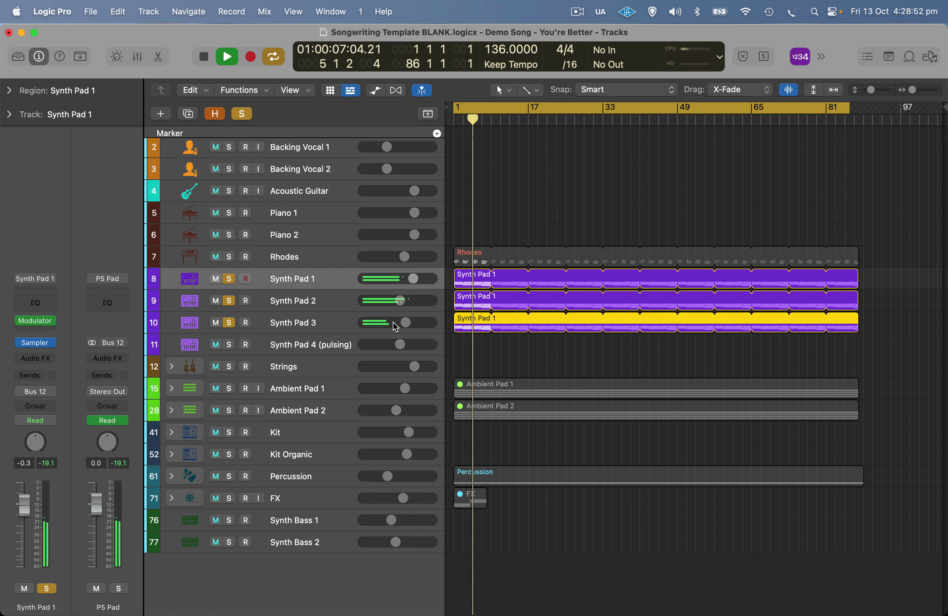
pyautogui.press('Return')
pyautogui.moveTo(406, 322)
pyautogui.mouseDown()
pyautogui.moveTo(385, 323)
pyautogui.moveTo(396, 323)
pyautogui.mouseUp()
pyautogui.press('space')
# - Copy the region onto Synth Pad 4 and lower its volume to -7.4 dB
pyautogui.moveTo(464, 323); pyautogui.dragTo(465, 338)
pyautogui.press('space')
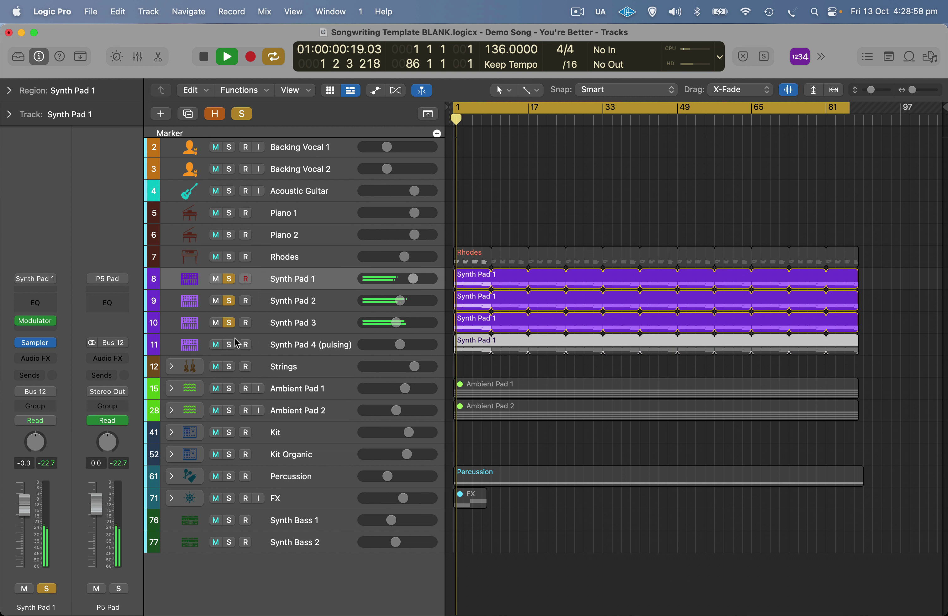
pyautogui.click(231, 346)
pyautogui.moveTo(382, 348); pyautogui.dragTo(376, 348)
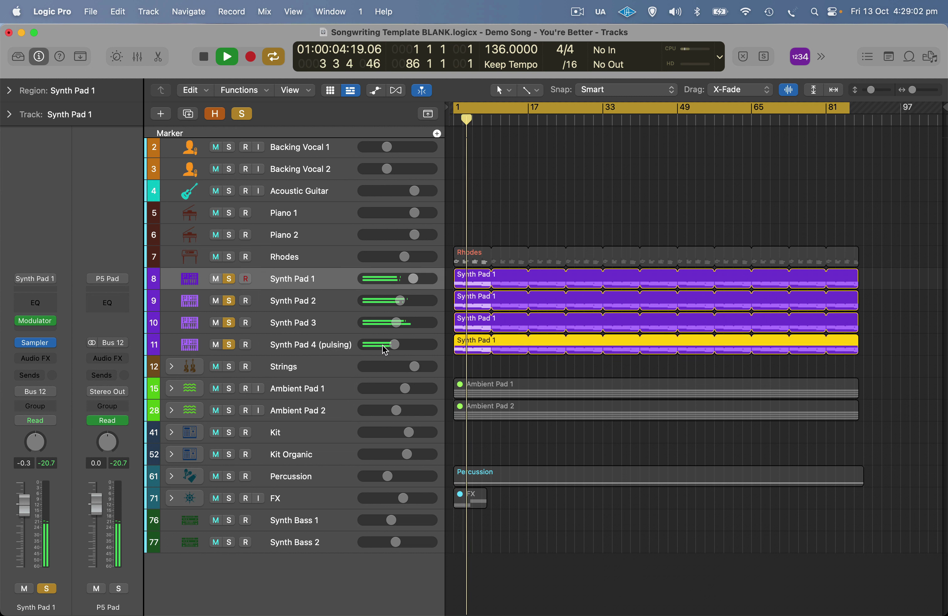
pyautogui.press('space')
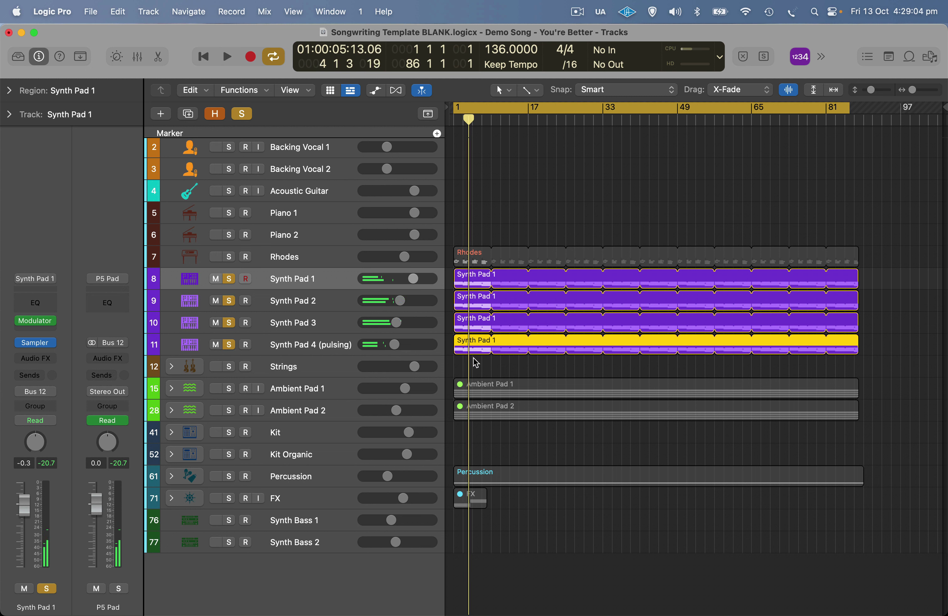
# - Delete the Synth Pad 3 and 4 copies and set Synth Pad 2 to -6.8 dB
pyautogui.moveTo(480, 361); pyautogui.dragTo(481, 309)
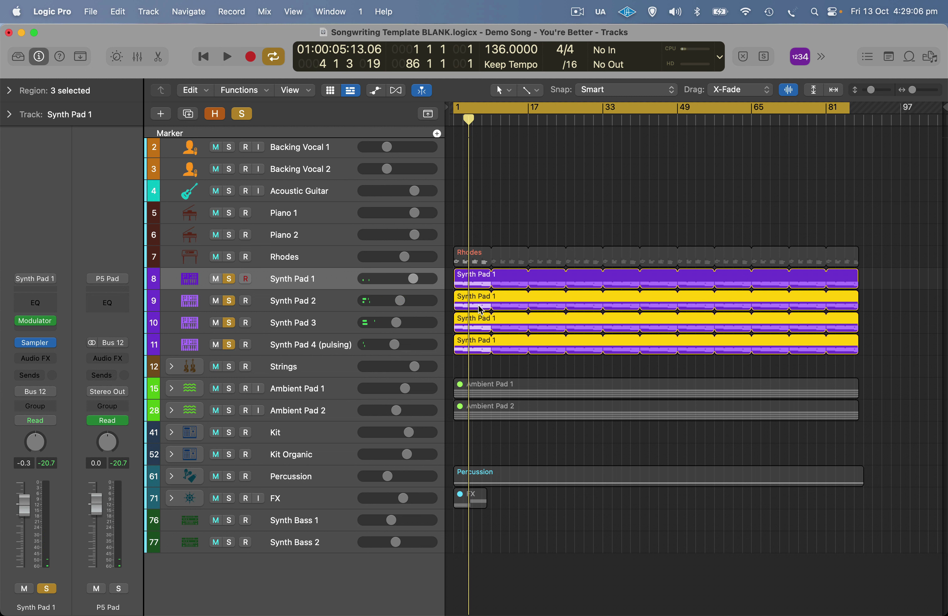
pyautogui.moveTo(478, 365); pyautogui.dragTo(480, 331)
pyautogui.press('Delete')
pyautogui.moveTo(399, 301); pyautogui.dragTo(395, 300)
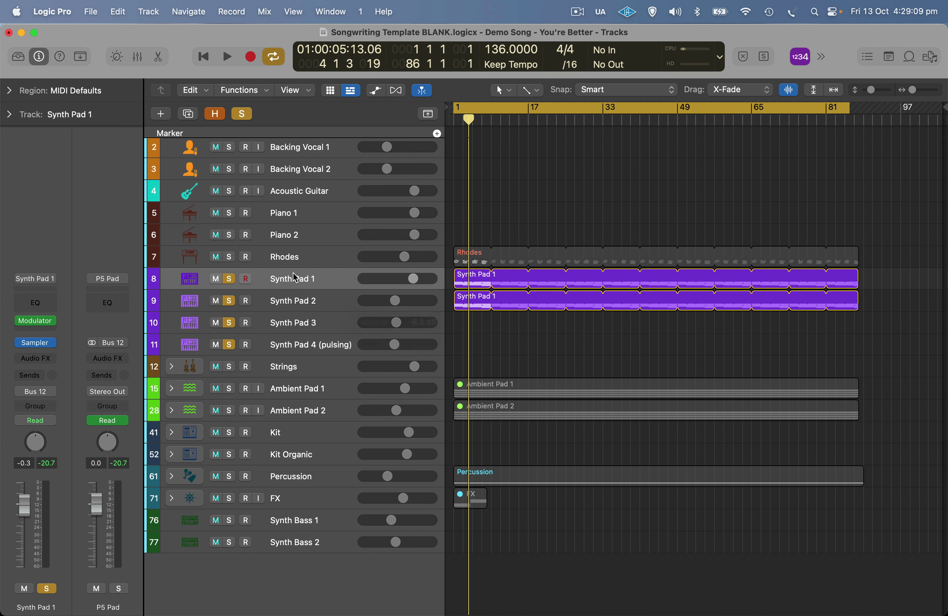
# - Clear all solos, play from bar 1, and lower Synth Pad 1 to -5.2 dB and Percussion slightly
pyautogui.click(243, 114)
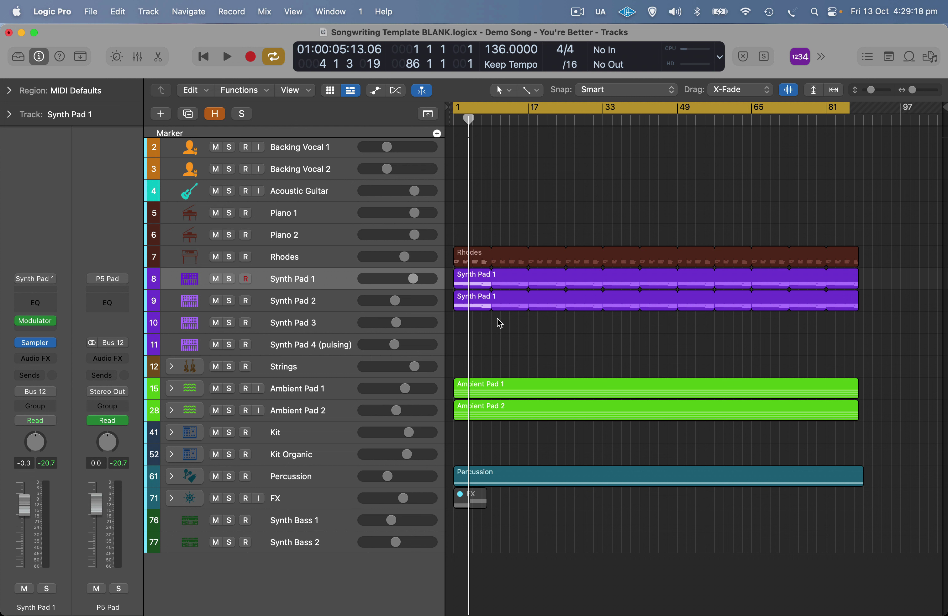
pyautogui.press('Return')
pyautogui.press('space')
pyautogui.moveTo(425, 284); pyautogui.dragTo(396, 302)
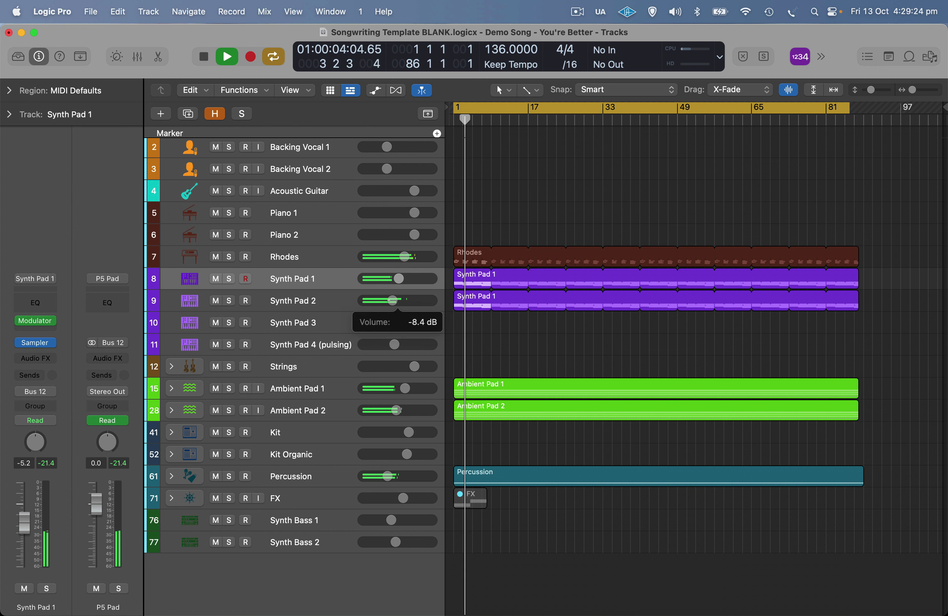
pyautogui.moveTo(388, 476); pyautogui.dragTo(384, 475)
# - Open the Percussion region's notes, raise its held note to G1, and replay from bar 1
pyautogui.click(478, 472)
pyautogui.doubleClick(479, 471)
pyautogui.press('space')
pyautogui.moveTo(445, 359); pyautogui.dragTo(448, 336)
pyautogui.press('space')
pyautogui.press('Return')
pyautogui.press('Return')
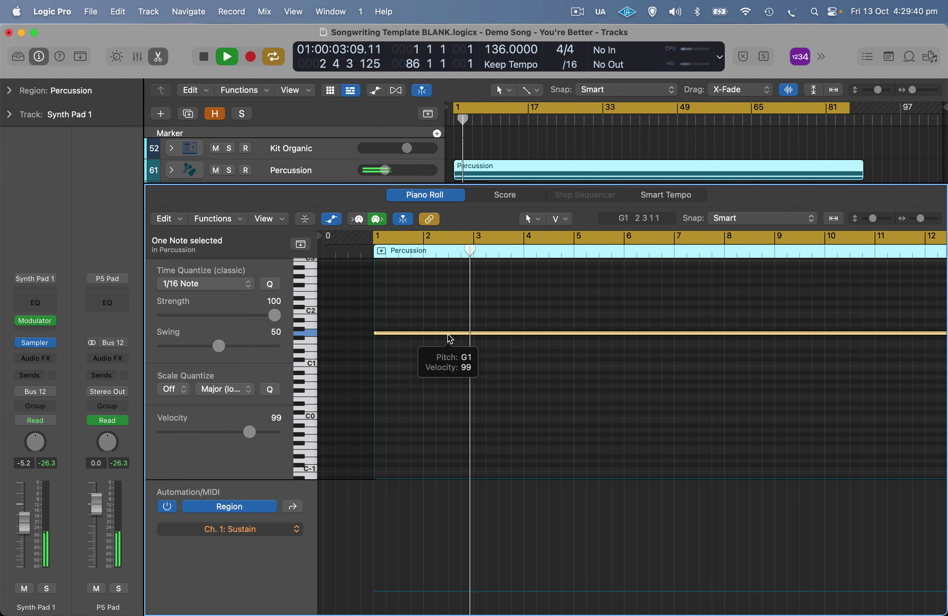
# - Stop playback and close the Percussion Piano Roll to show the Tracks area
pyautogui.press('space')
pyautogui.press('x')
pyautogui.press('x')
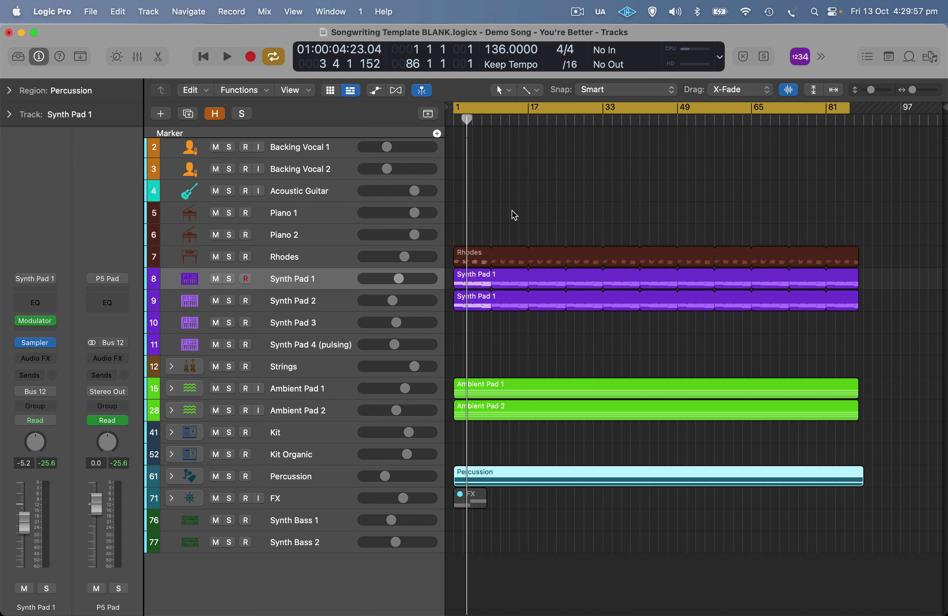
pyautogui.press('space')
pyautogui.moveTo(507, 58); pyautogui.dragTo(499, 102)
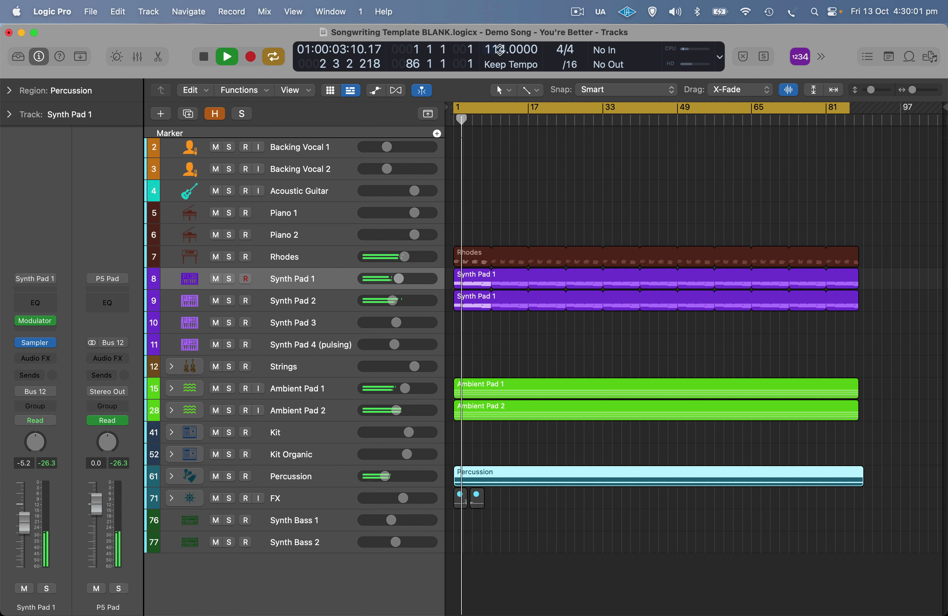
pyautogui.moveTo(500, 49); pyautogui.dragTo(509, 6)
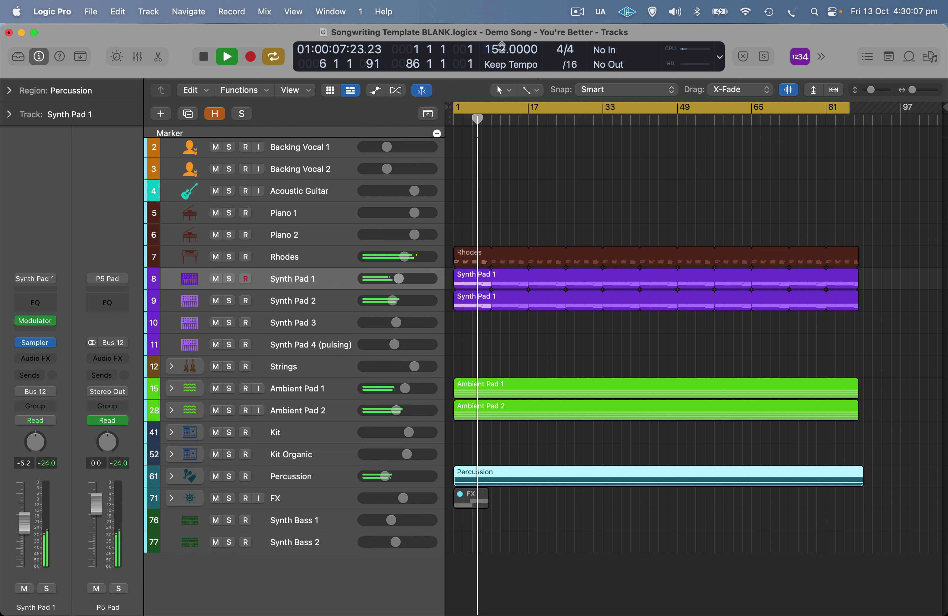
pyautogui.press('space')
pyautogui.doubleClick(500, 48)
pyautogui.write('136')
pyautogui.press('Return')
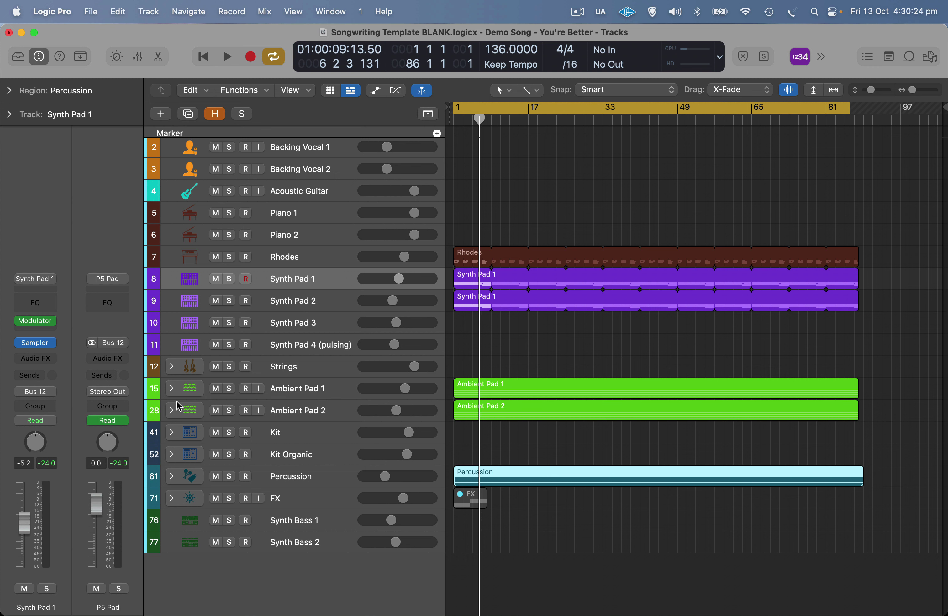
# - In the Ambient Pad 1 stack, mute the E variation and unmute the D variation
pyautogui.click(172, 388)
pyautogui.scroll(-6, 264, 449)
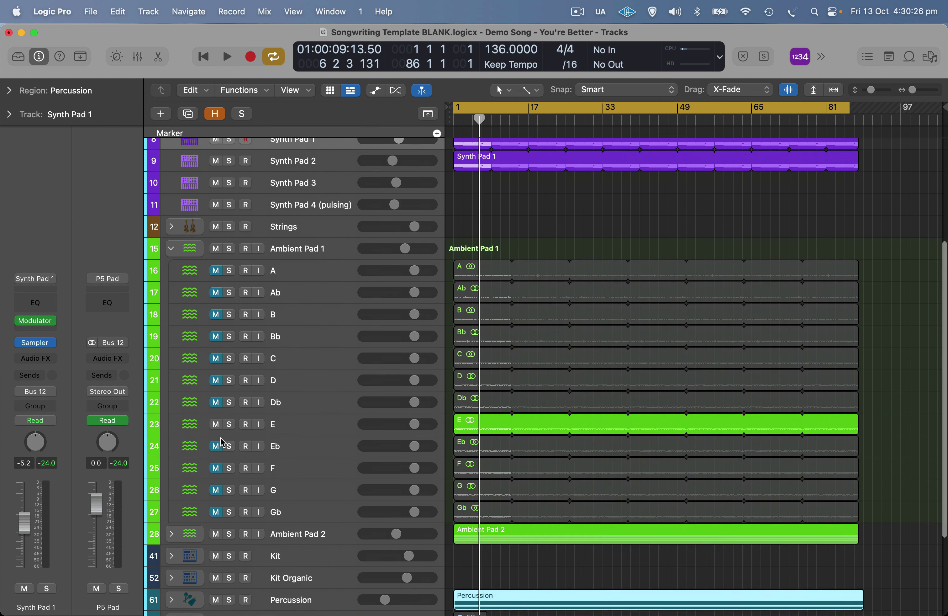
pyautogui.click(216, 425)
pyautogui.click(218, 381)
# - Switch Ambient Pad 2 from E to D, then collapse both Ambient Pad stacks
pyautogui.scroll(-5, 354, 398)
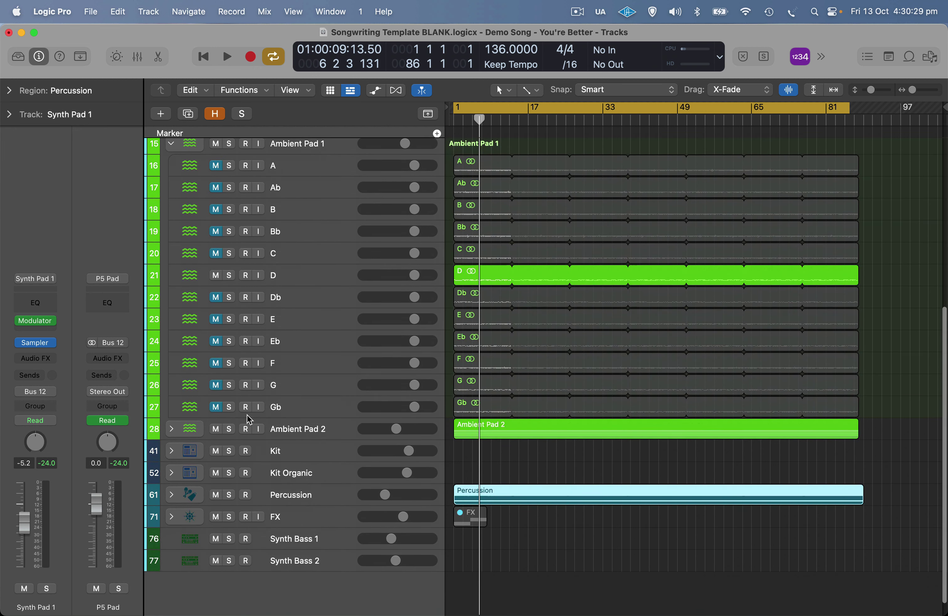
pyautogui.click(171, 427)
pyautogui.scroll(-8, 216, 429)
pyautogui.click(216, 431)
pyautogui.click(216, 385)
pyautogui.click(171, 253)
pyautogui.scroll(10, 172, 279)
pyautogui.click(172, 315)
# - Lower all Rhodes and Synth Pad chord notes two semitones, then play the song back
pyautogui.moveTo(465, 227); pyautogui.dragTo(471, 299)
pyautogui.doubleClick(470, 276)
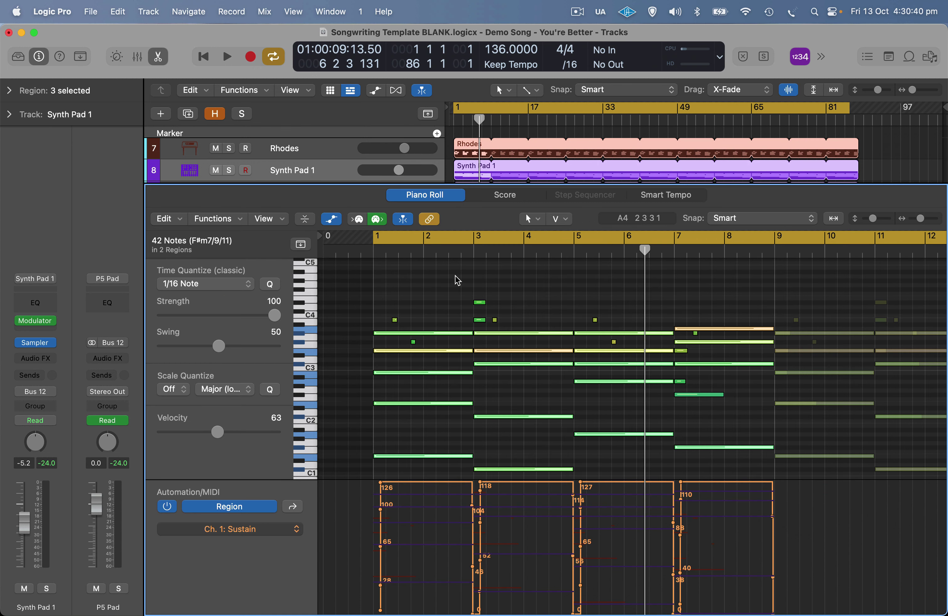
pyautogui.press('super+a')
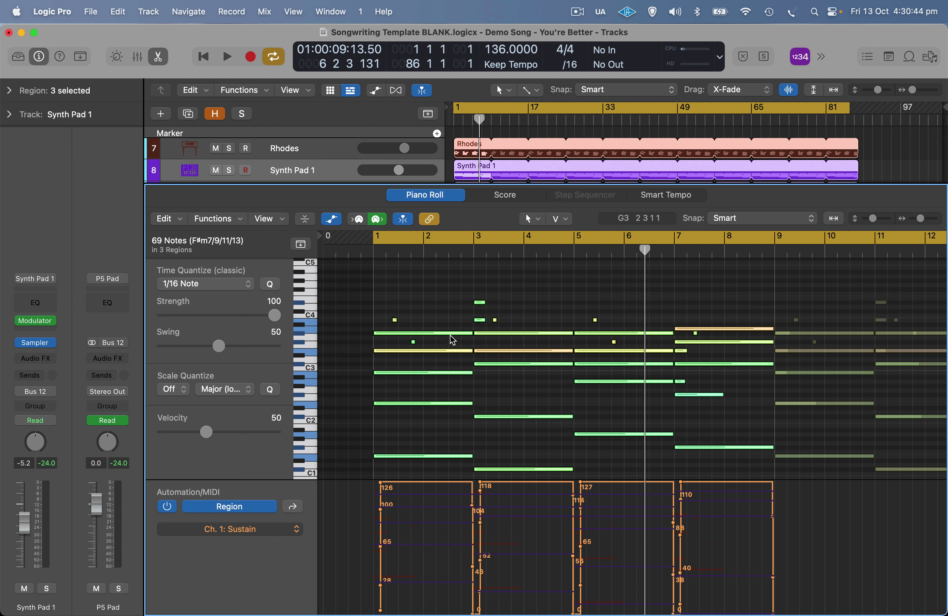
pyautogui.moveTo(450, 332); pyautogui.dragTo(450, 340)
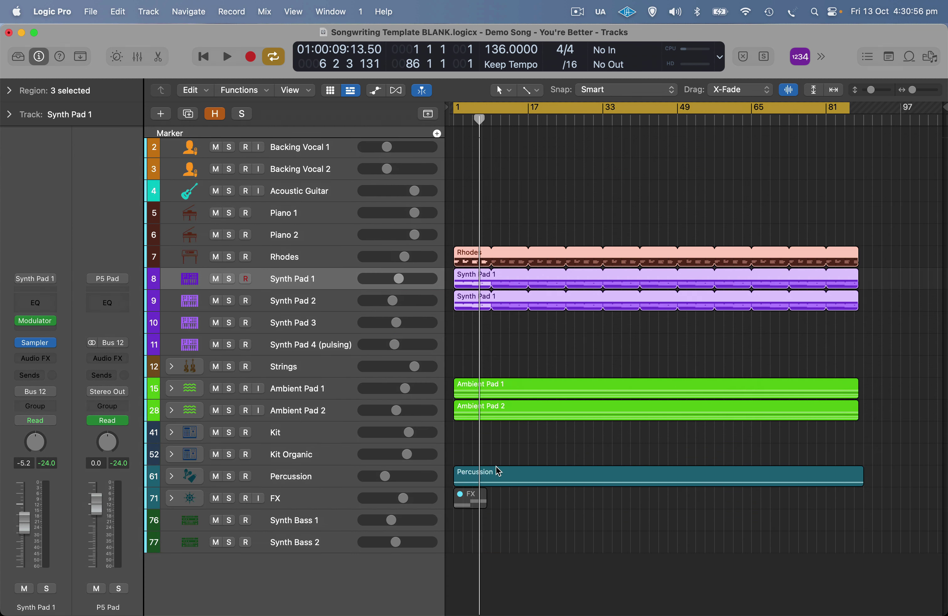
pyautogui.press('Return')
pyautogui.press('space')
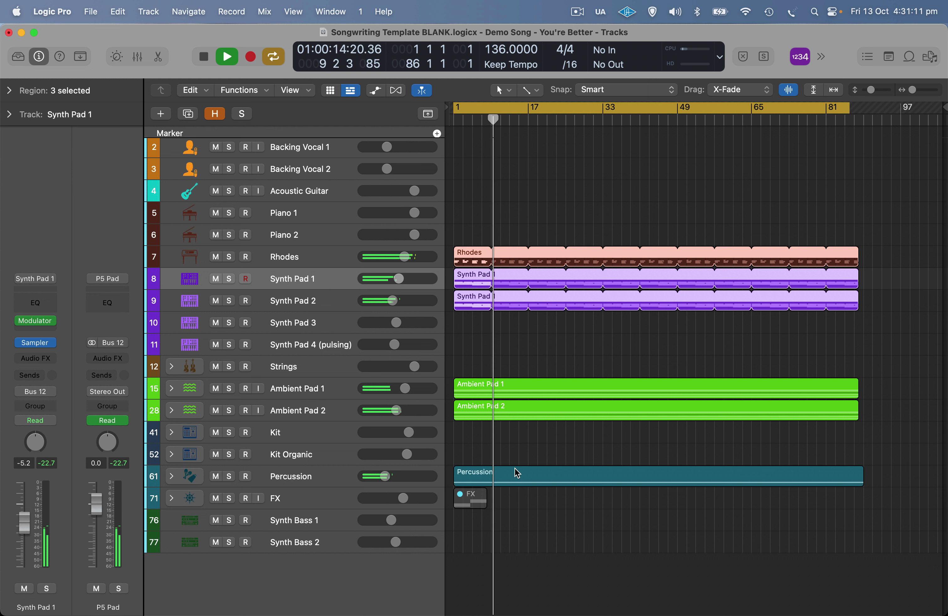
pyautogui.press('space')
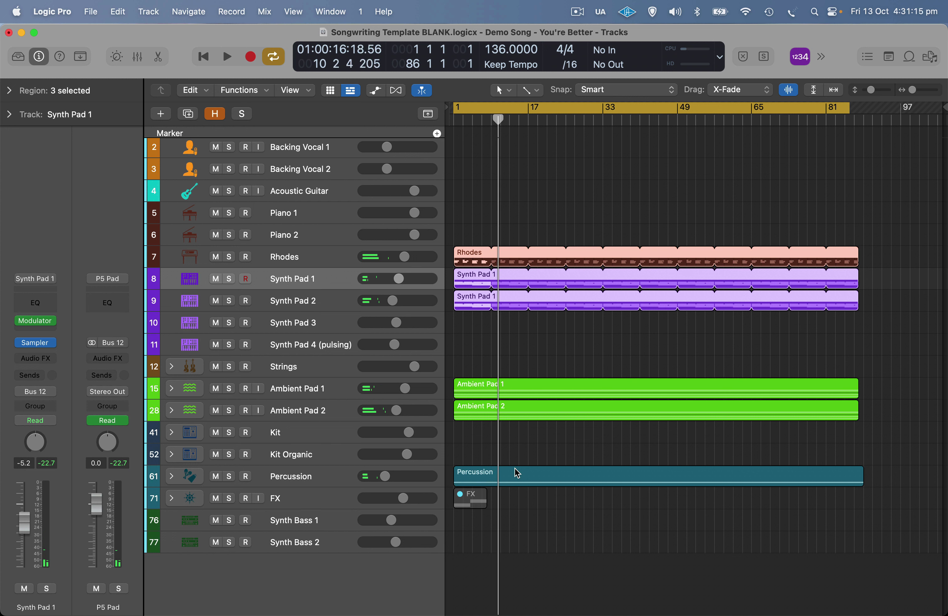